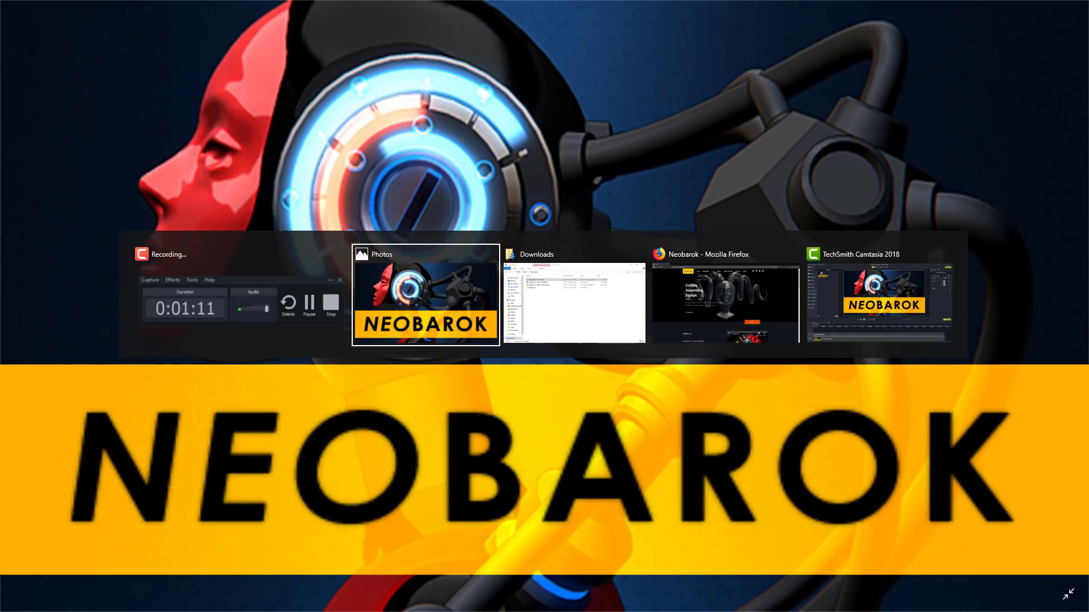
pyautogui.hotkey('alt', 'Tab')
pyautogui.hotkey('alt', 'Tab')
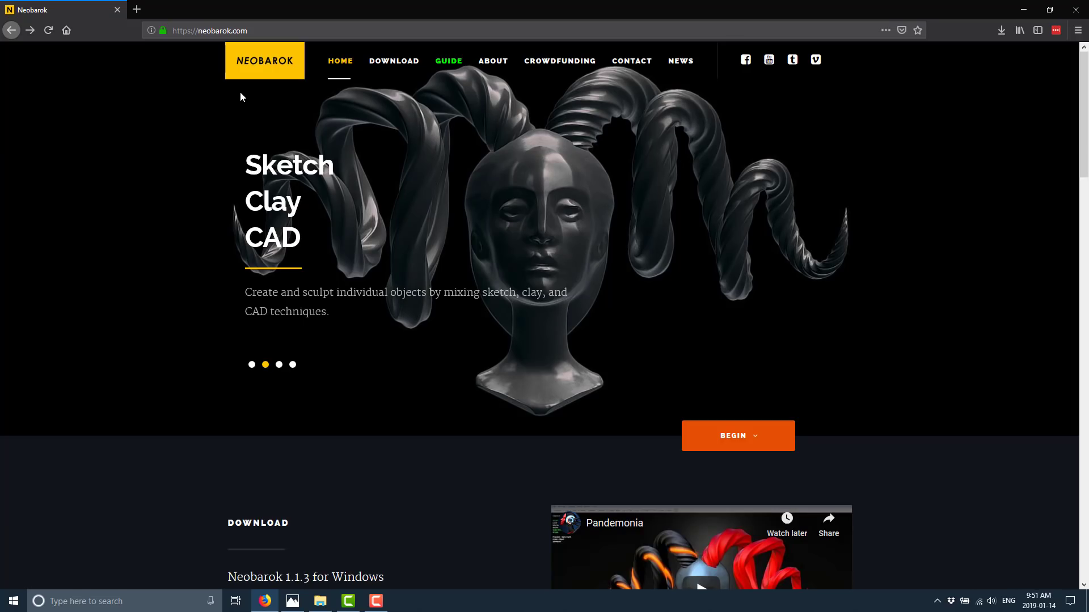
# Scroll to the Neobarok 1.1.3 Download links, then bring up the Downloads folder in File Explorer
pyautogui.scroll(-3, 331, 347)
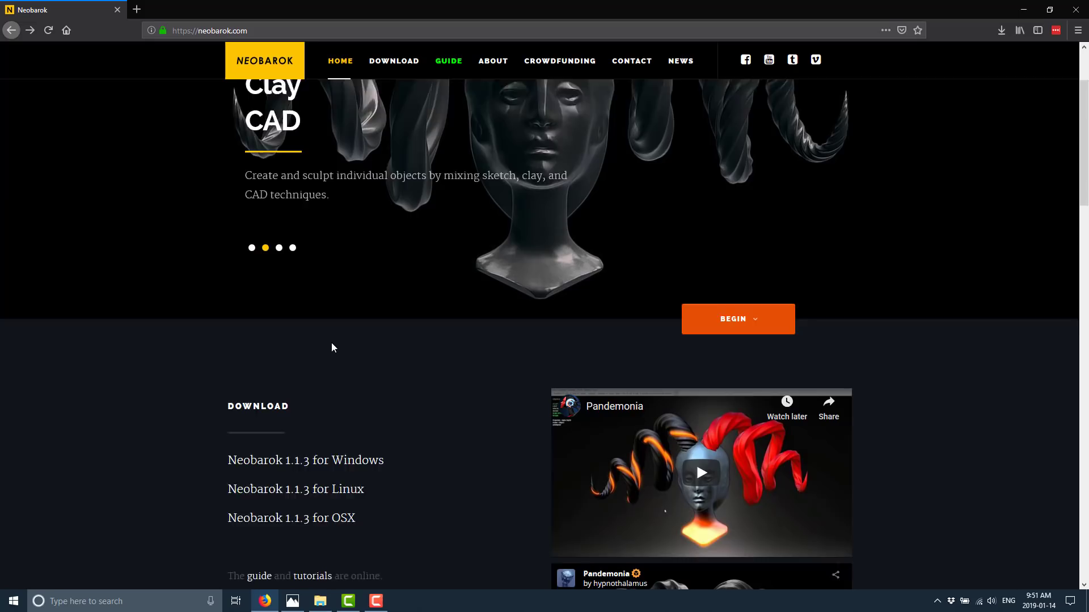
pyautogui.scroll(-1, 332, 347)
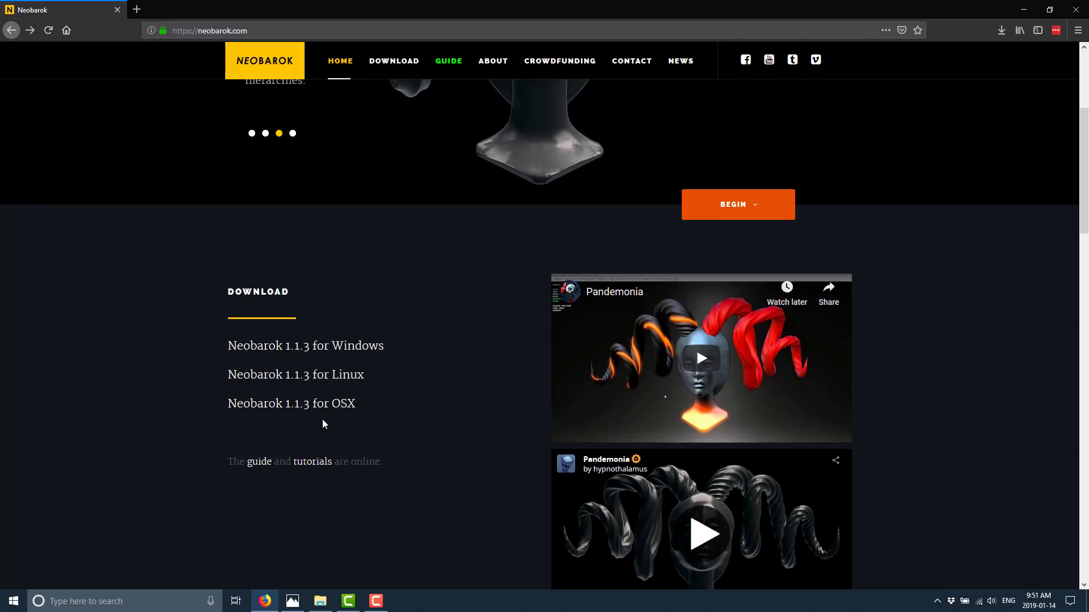
pyautogui.click(321, 601)
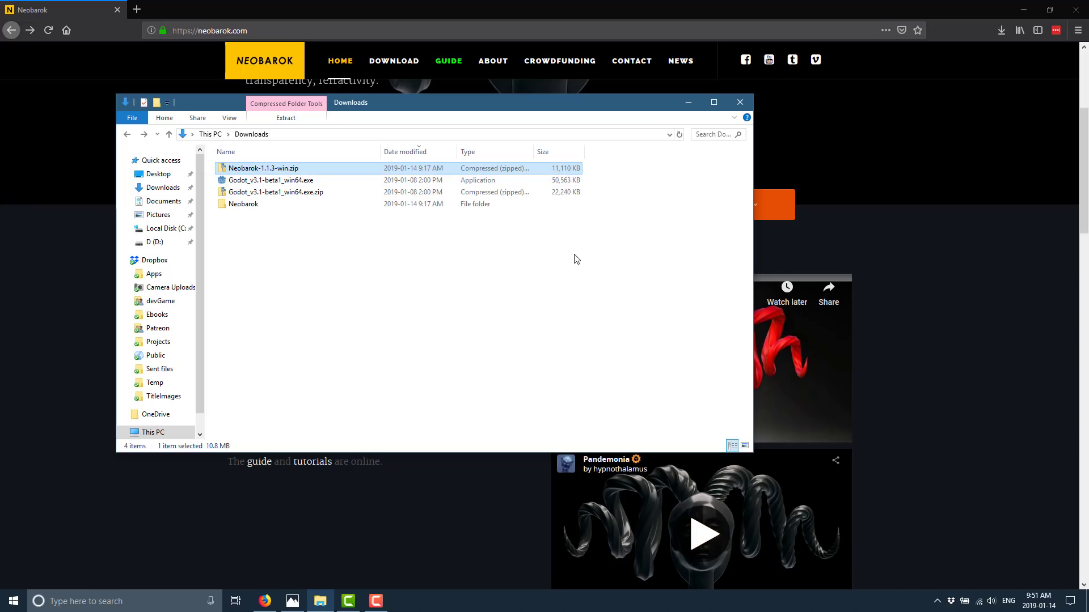
# Run Neobarok.exe from the extracted Neobarok folder on the High-performance NVIDIA processor
pyautogui.doubleClick(244, 205)
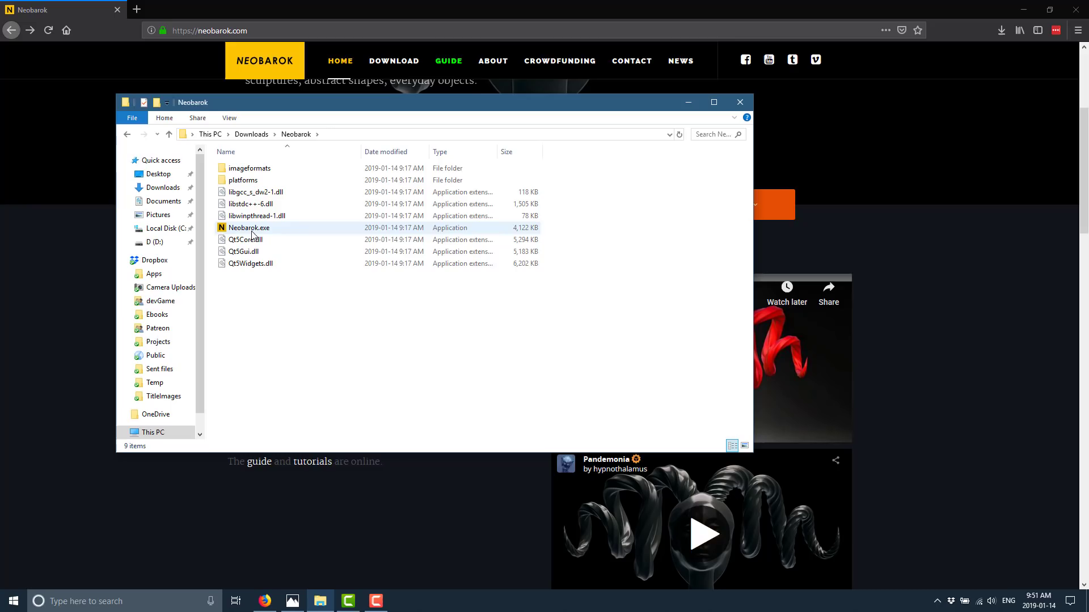
pyautogui.click(251, 233)
pyautogui.rightClick(252, 234)
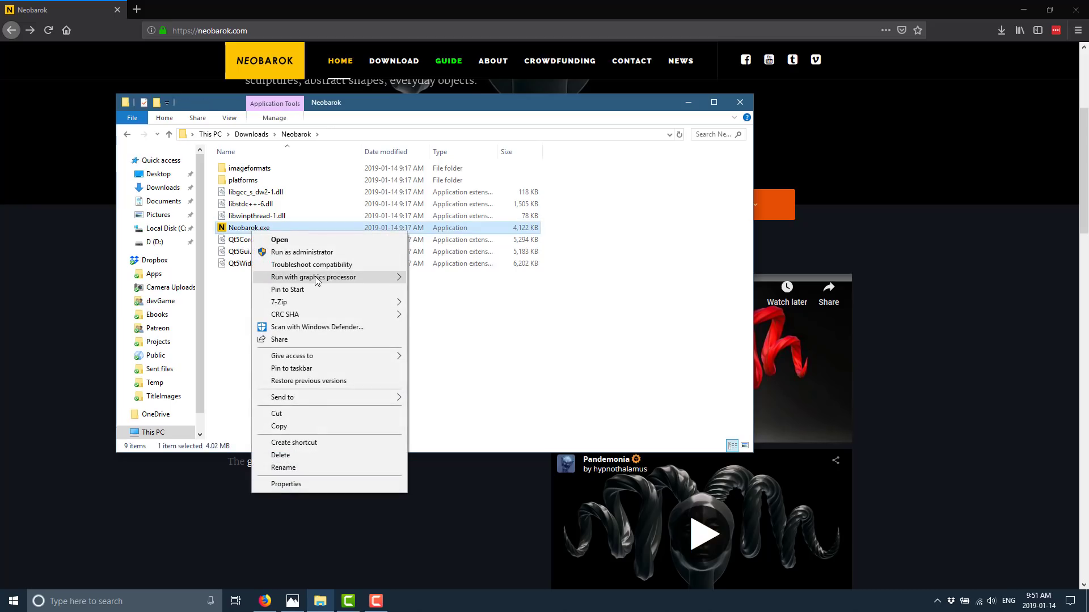
pyautogui.moveTo(318, 280)
pyautogui.click(441, 279)
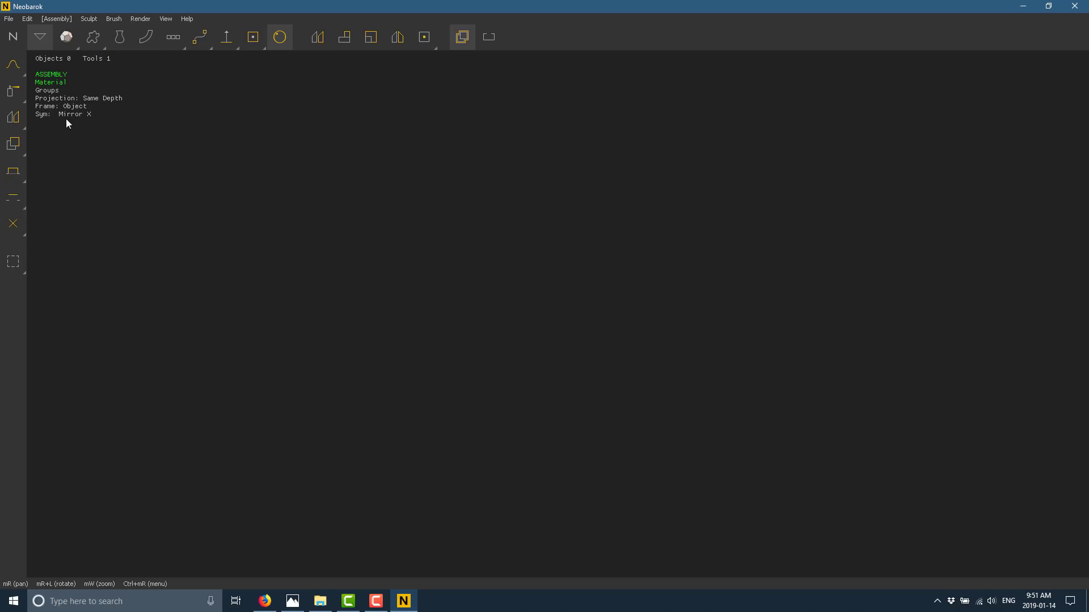
# Disable X Mirror under Brush > Symmetry so Mirror X leaves the status
pyautogui.click(116, 19)
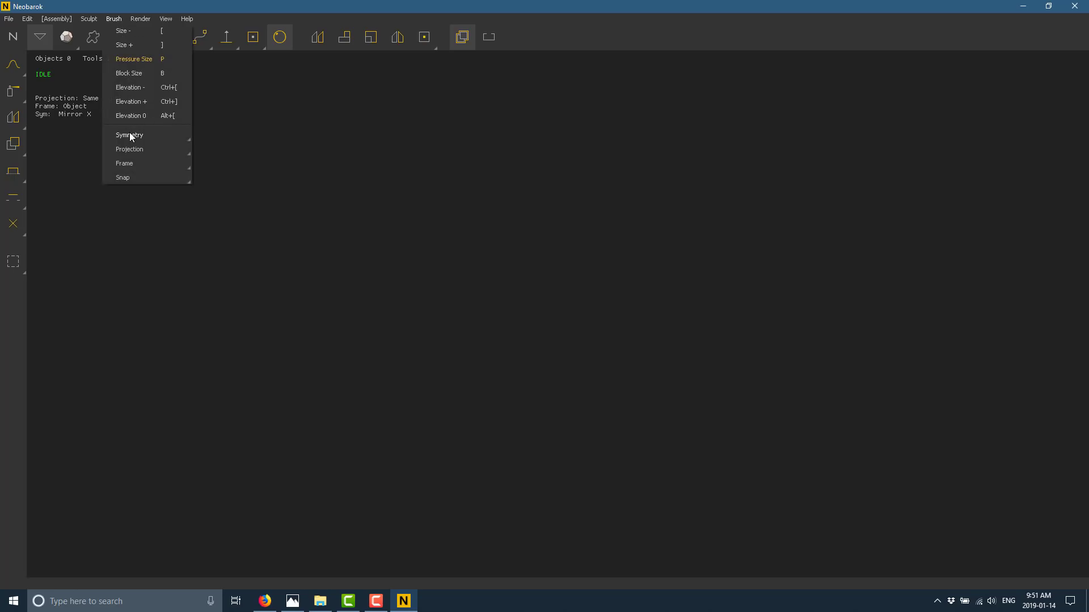
pyautogui.moveTo(130, 136)
pyautogui.click(224, 135)
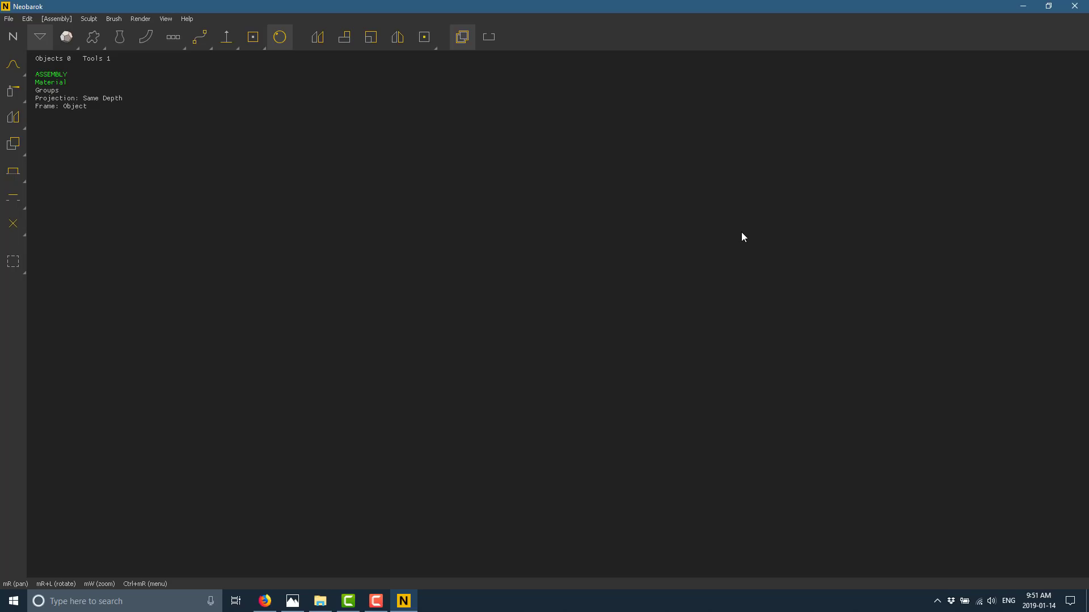
# Pick the Sphere primitive and drag out a large sphere plus two progressively smaller overlapping ones
pyautogui.click(63, 37)
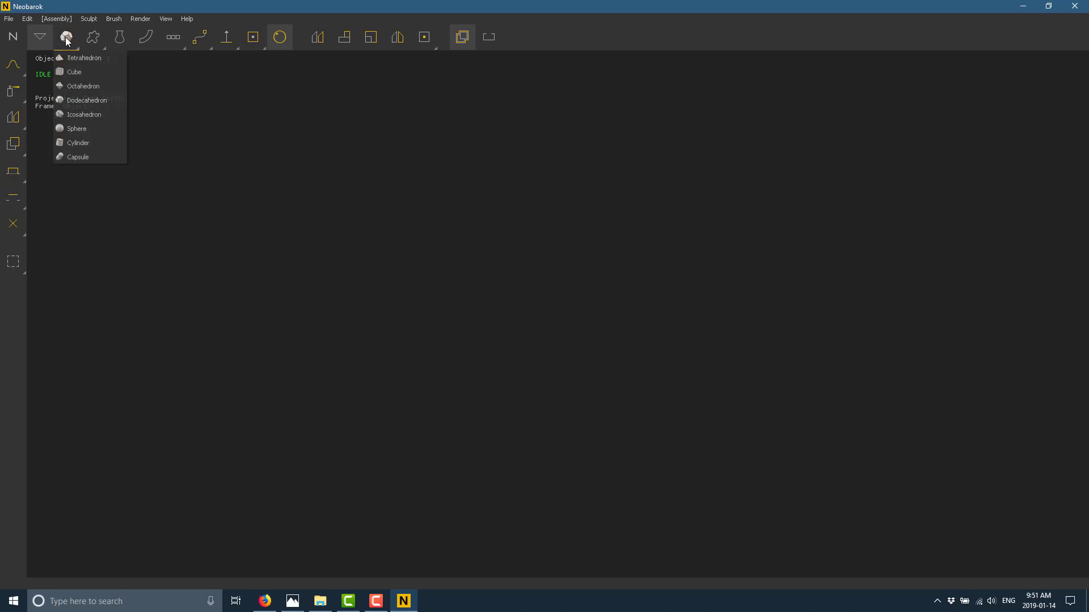
pyautogui.click(74, 128)
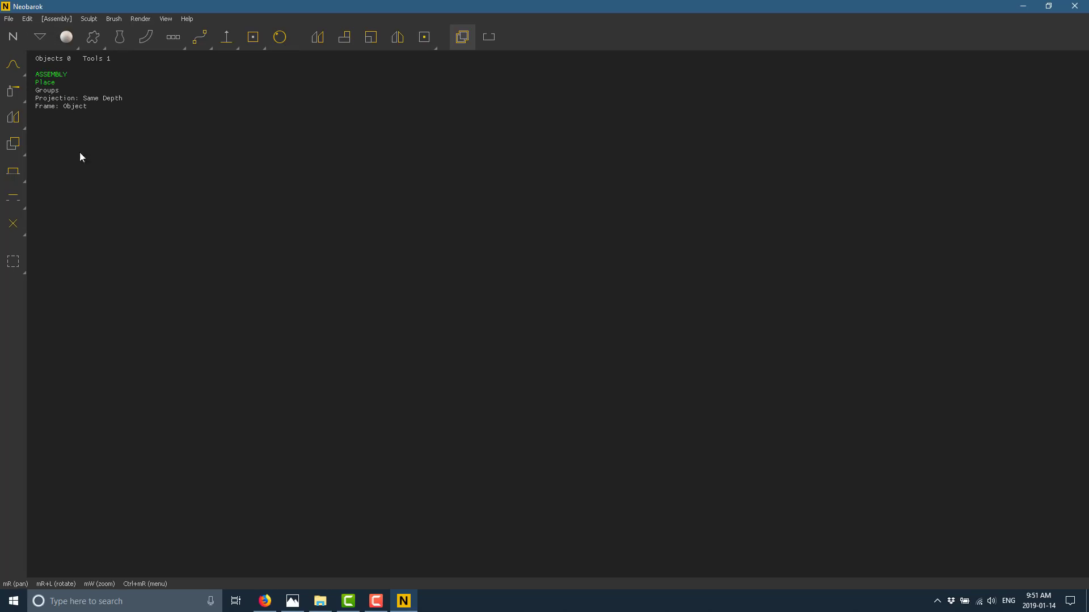
pyautogui.moveTo(420, 256); pyautogui.dragTo(527, 381)
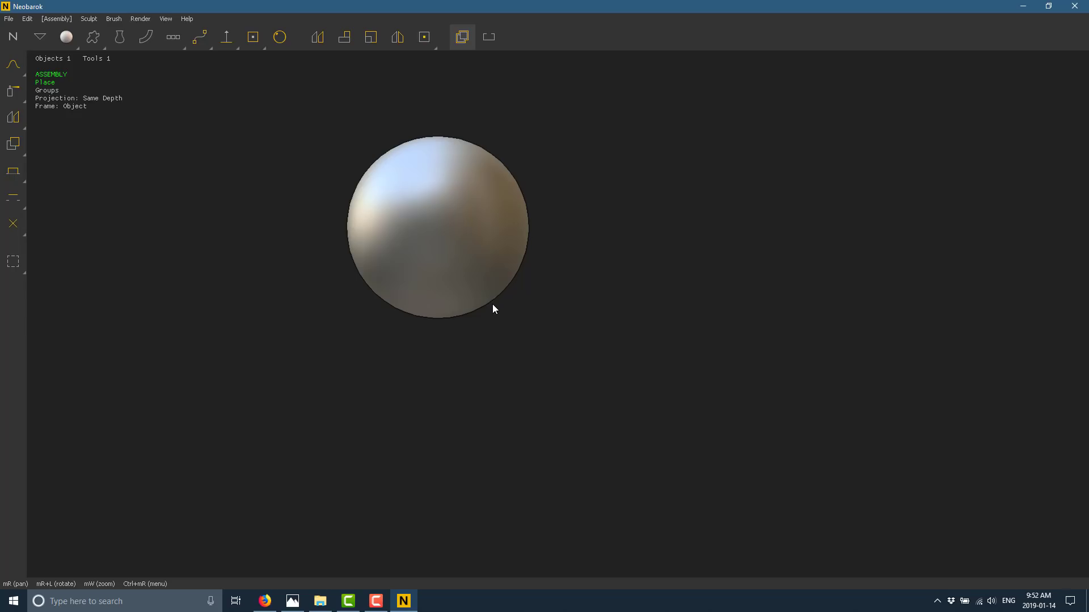
pyautogui.moveTo(375, 186); pyautogui.dragTo(415, 273)
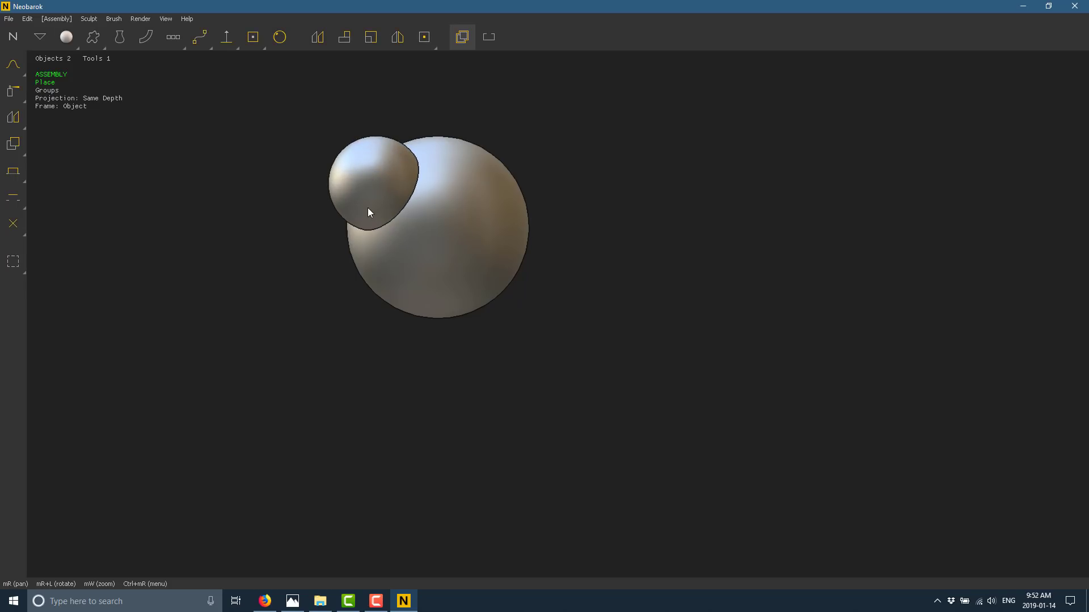
pyautogui.moveTo(338, 165); pyautogui.dragTo(368, 202)
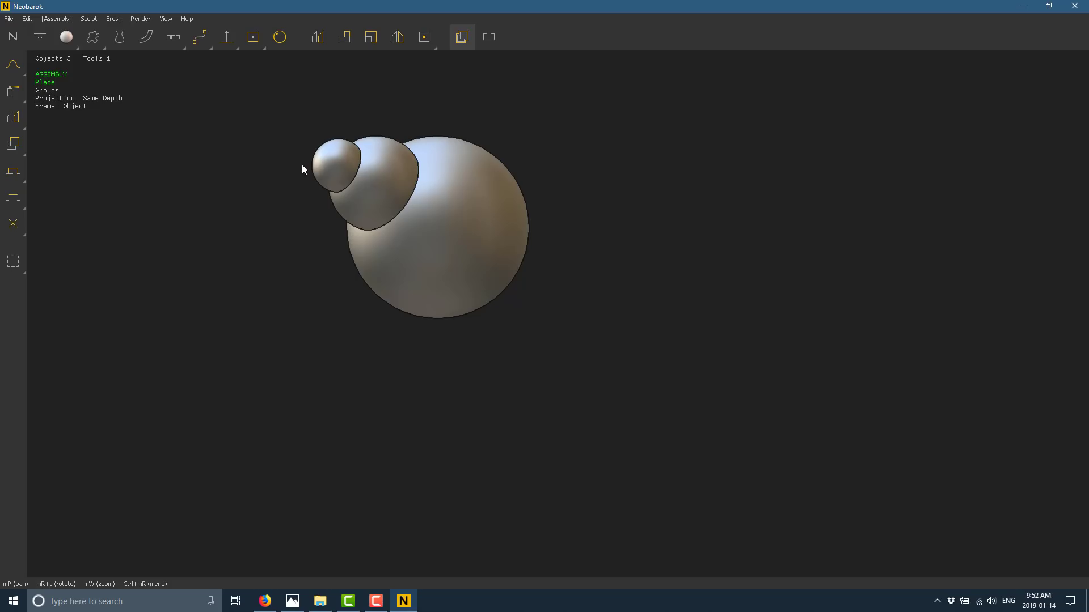
# Enable six-fold Z Rotation symmetry and place a ring of six small spheres on the smallest sphere
pyautogui.click(114, 21)
pyautogui.moveTo(136, 136)
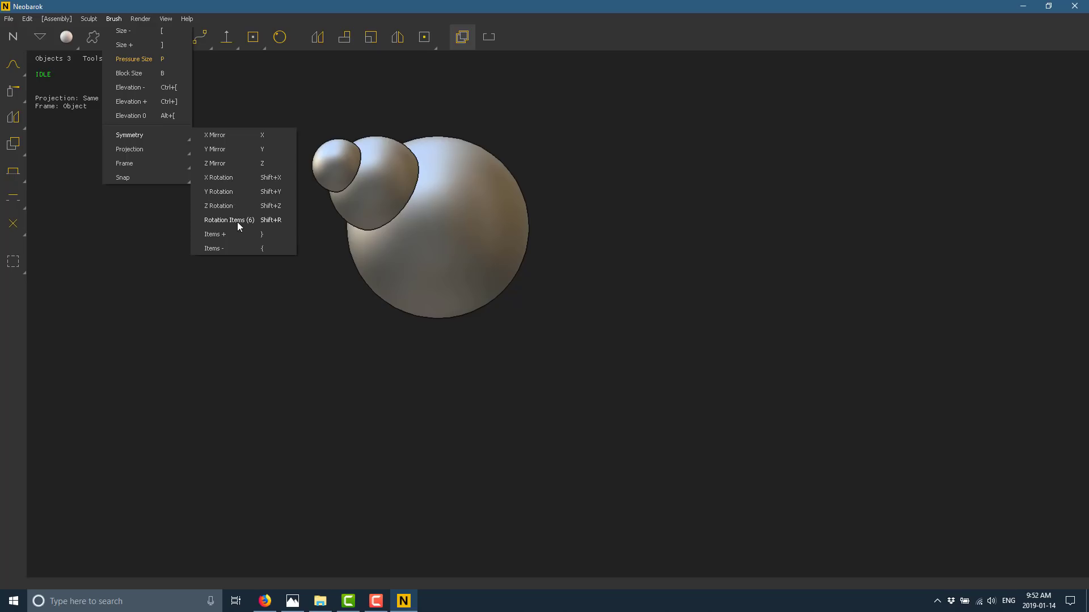
pyautogui.click(221, 207)
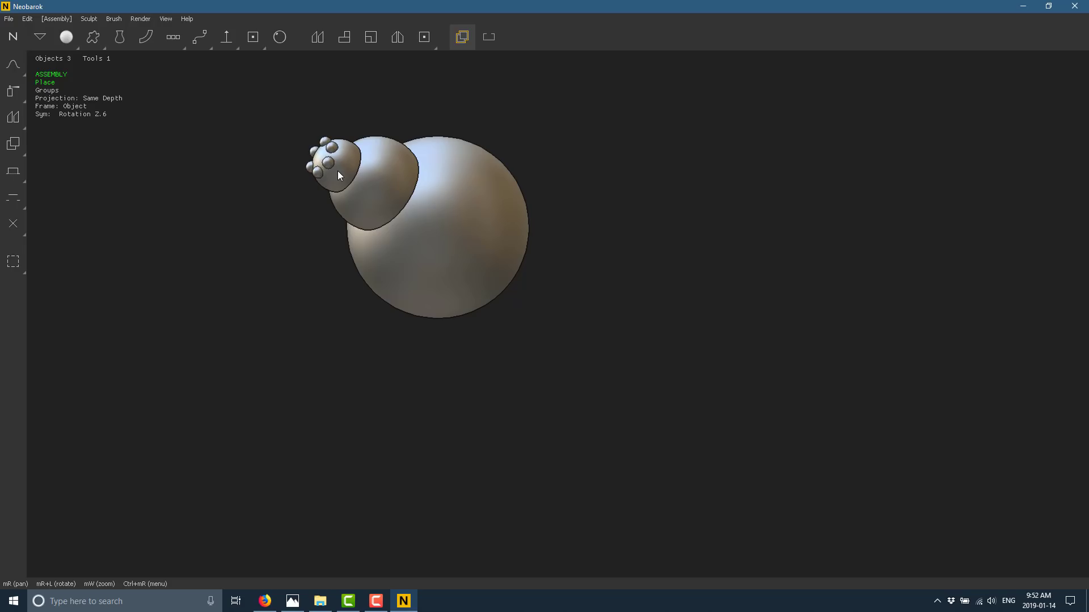
pyautogui.click(338, 172)
# Turn to a side view and add rings of tiny spheres onto the lower, upper-right and upper small spheres
pyautogui.scroll(3, 329, 174)
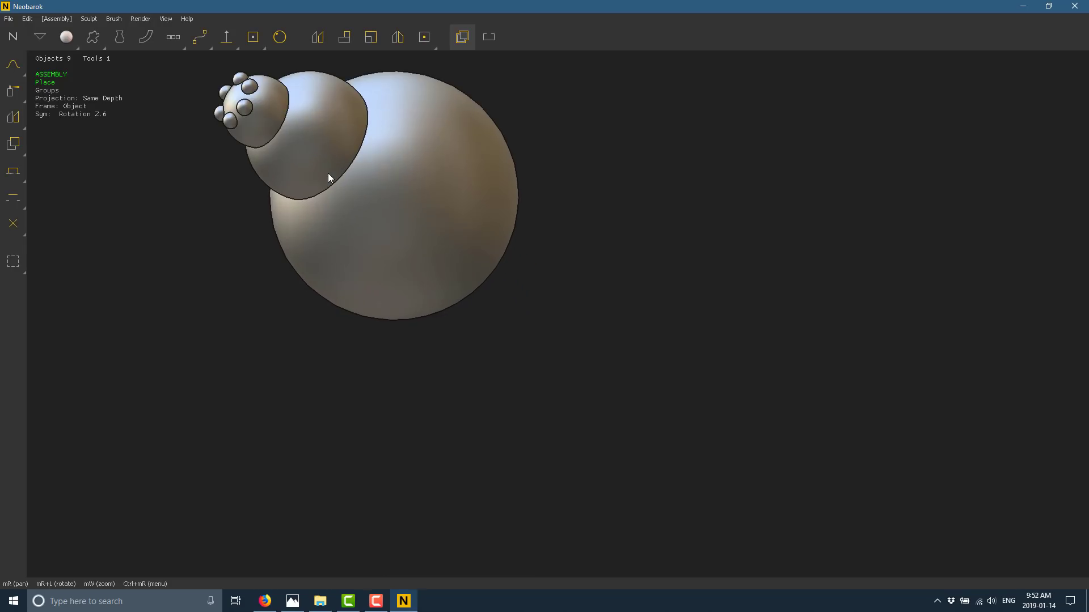
pyautogui.moveTo(328, 173); pyautogui.dragTo(359, 219, button='right')
pyautogui.moveTo(538, 263); pyautogui.dragTo(551, 285, button='right')
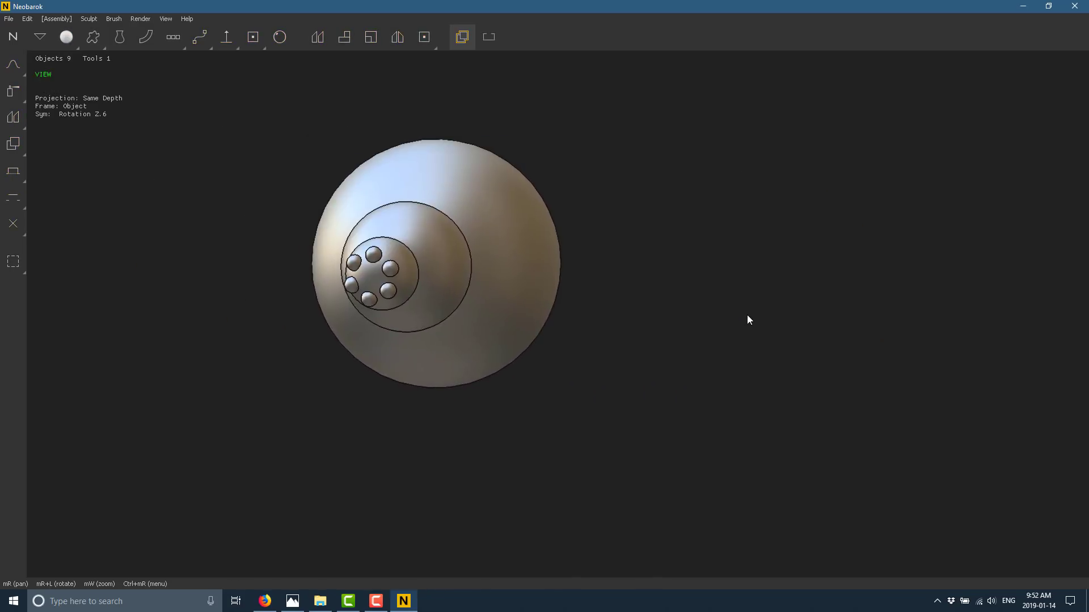
pyautogui.moveTo(746, 318)
pyautogui.mouseDown(button='right')
pyautogui.moveTo(627, 318)
pyautogui.moveTo(744, 321)
pyautogui.moveTo(731, 320)
pyautogui.mouseUp(button='right')
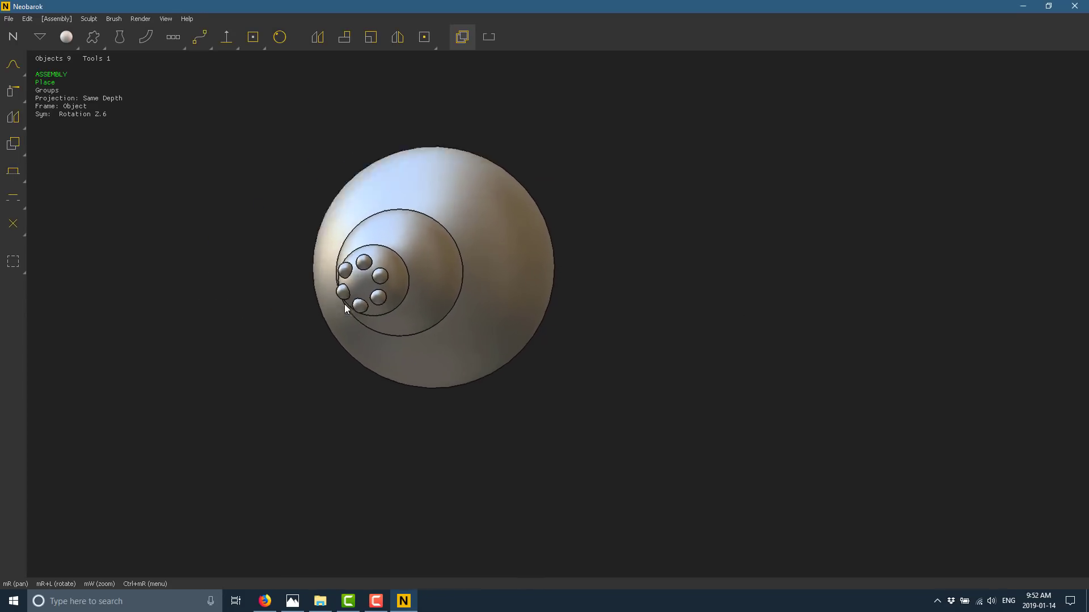
pyautogui.scroll(4, 345, 305)
pyautogui.moveTo(239, 290)
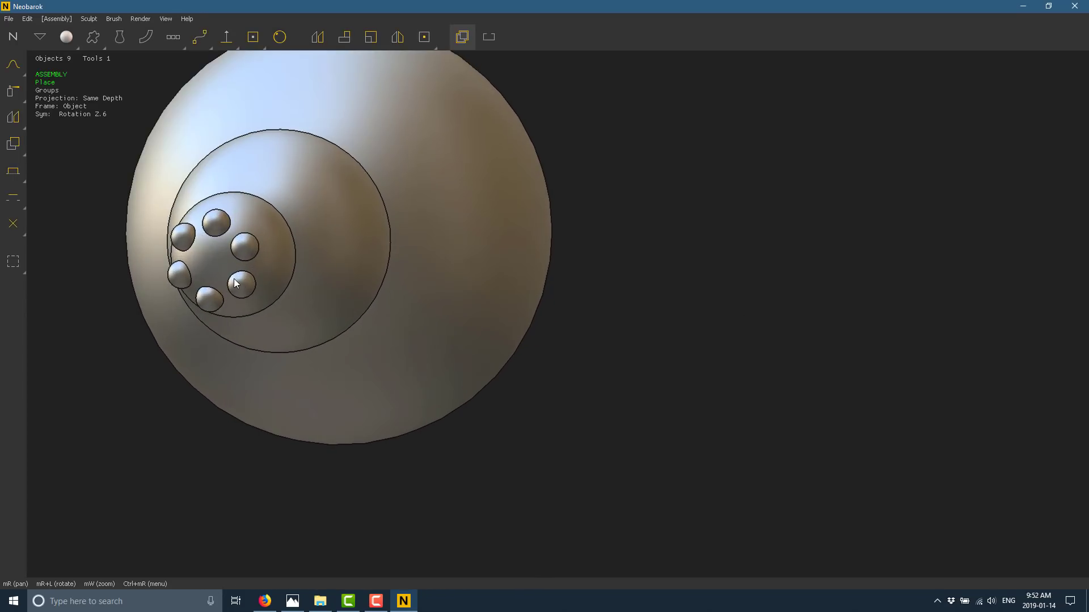
pyautogui.click(239, 290)
pyautogui.click(240, 252)
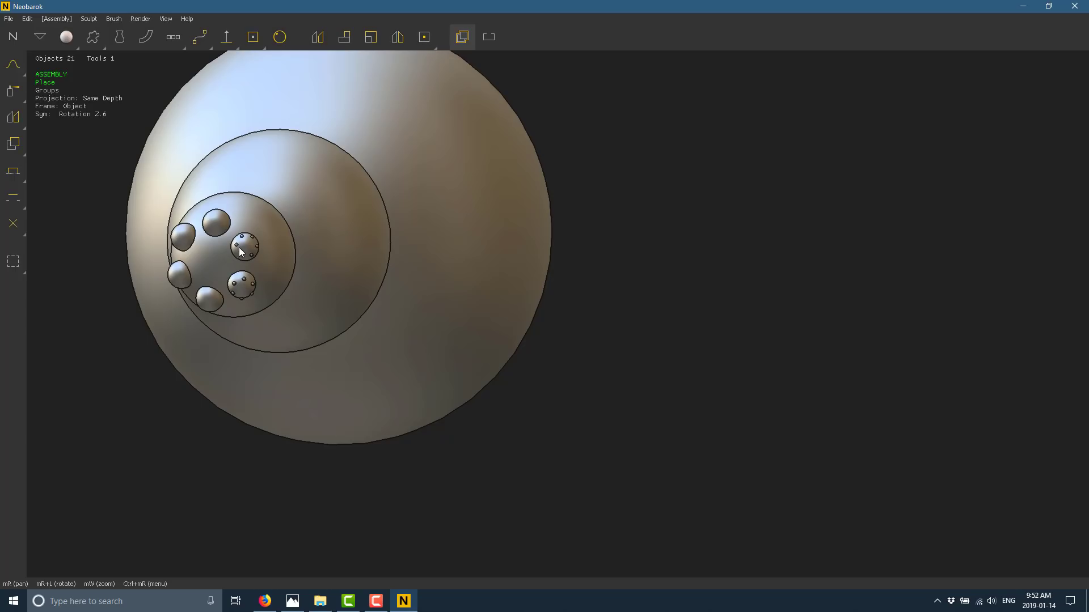
pyautogui.click(214, 217)
# Place and enlarge a ring of six bumps around the big sphere, bringing the scene to 39 objects
pyautogui.click(491, 199)
pyautogui.moveTo(499, 219); pyautogui.dragTo(511, 255)
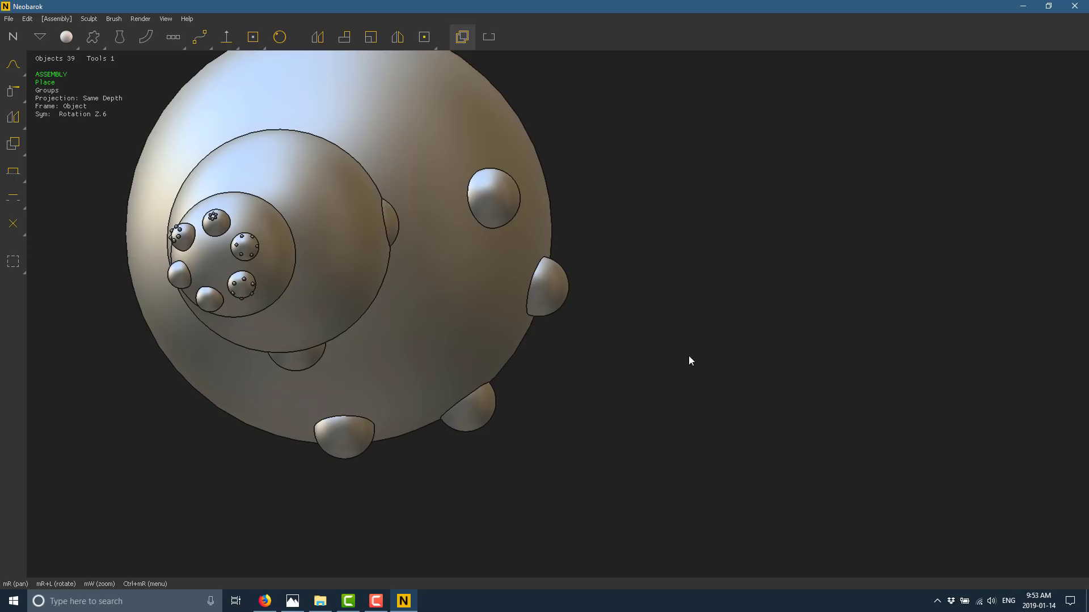
pyautogui.moveTo(580, 393); pyautogui.dragTo(627, 403, button='right')
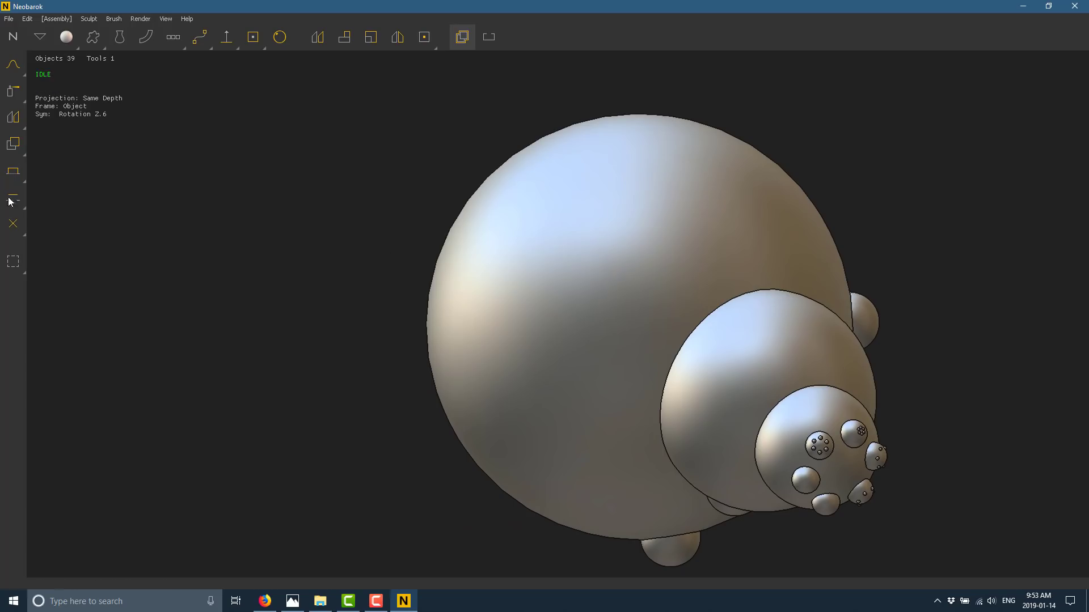
# With the Cut Sphere tool, cut a ring of circles into the big sphere
pyautogui.click(15, 146)
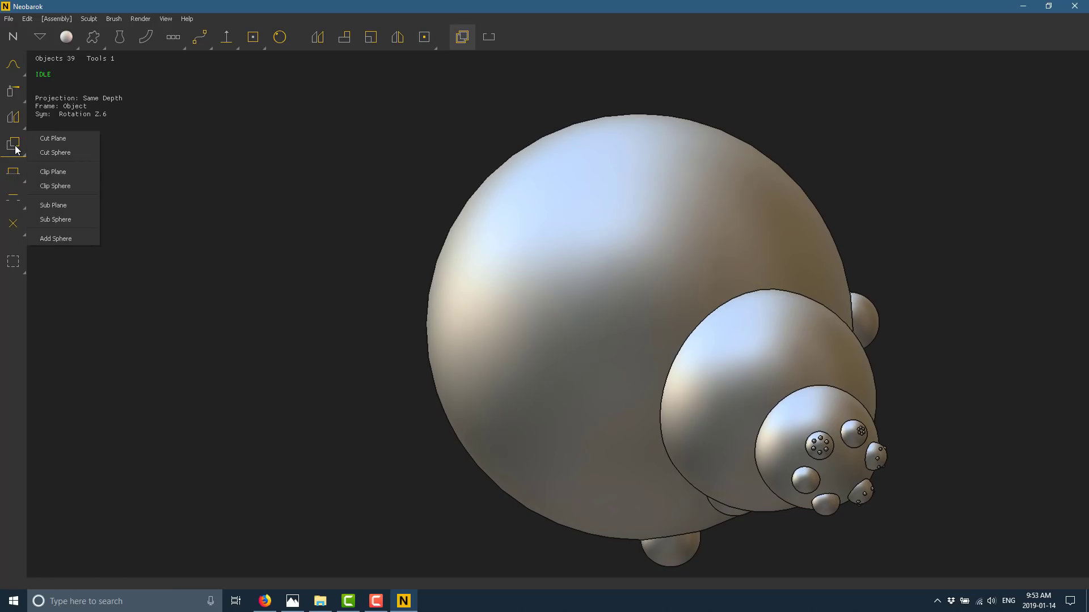
pyautogui.click(55, 154)
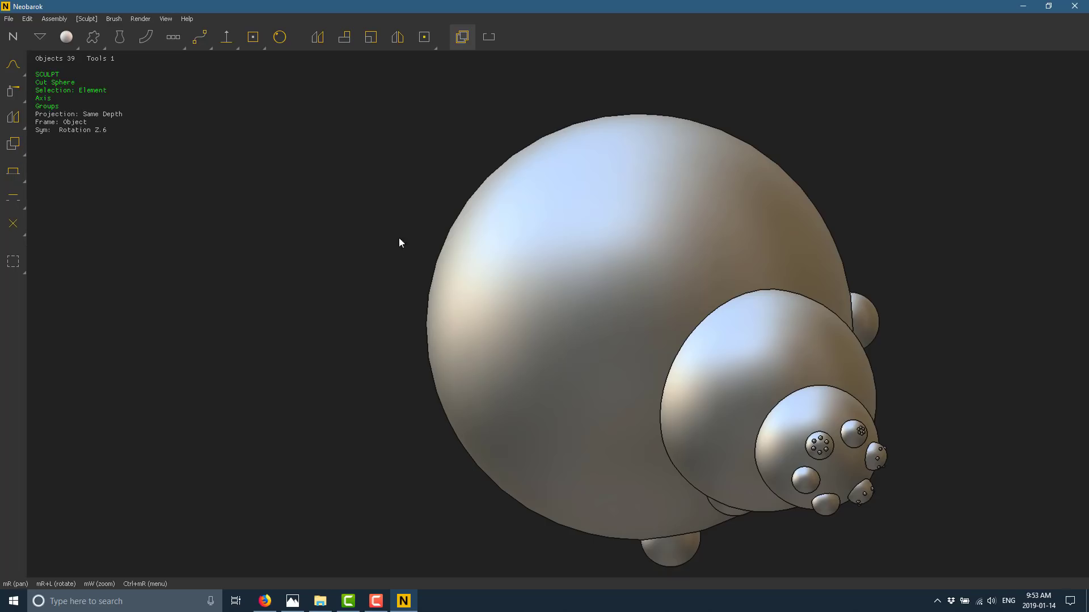
pyautogui.click(490, 255)
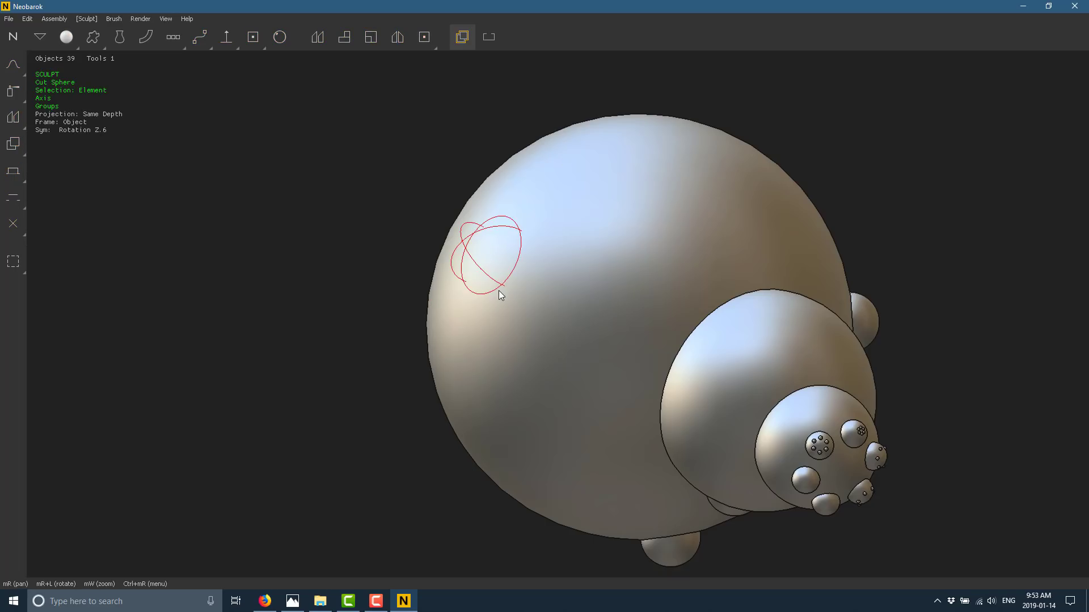
pyautogui.click(498, 291)
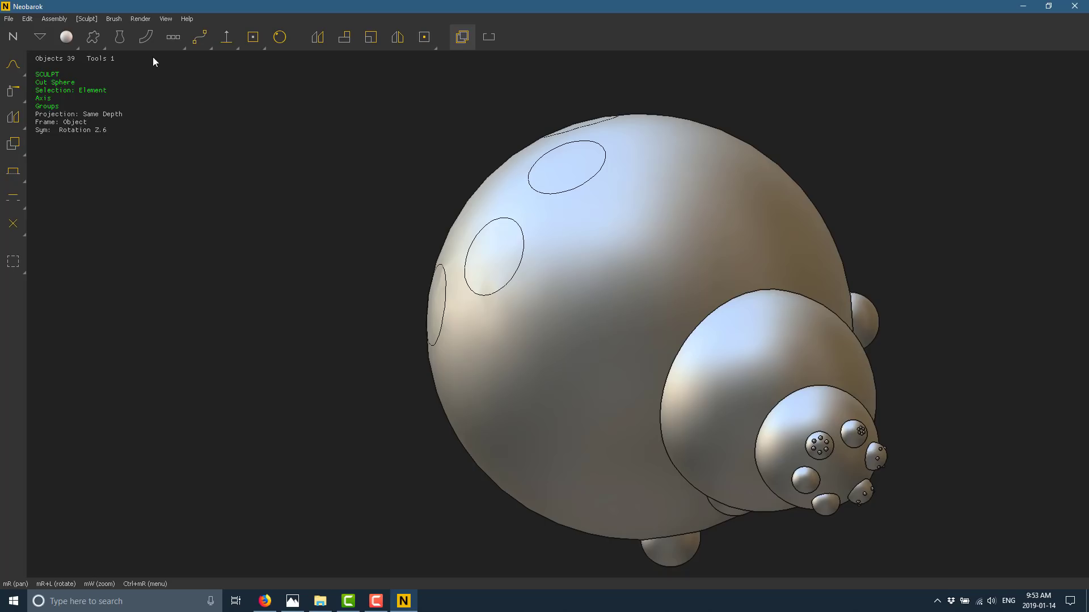
# Switch off Z Rotation symmetry and turn the model to face the cut circles
pyautogui.click(114, 18)
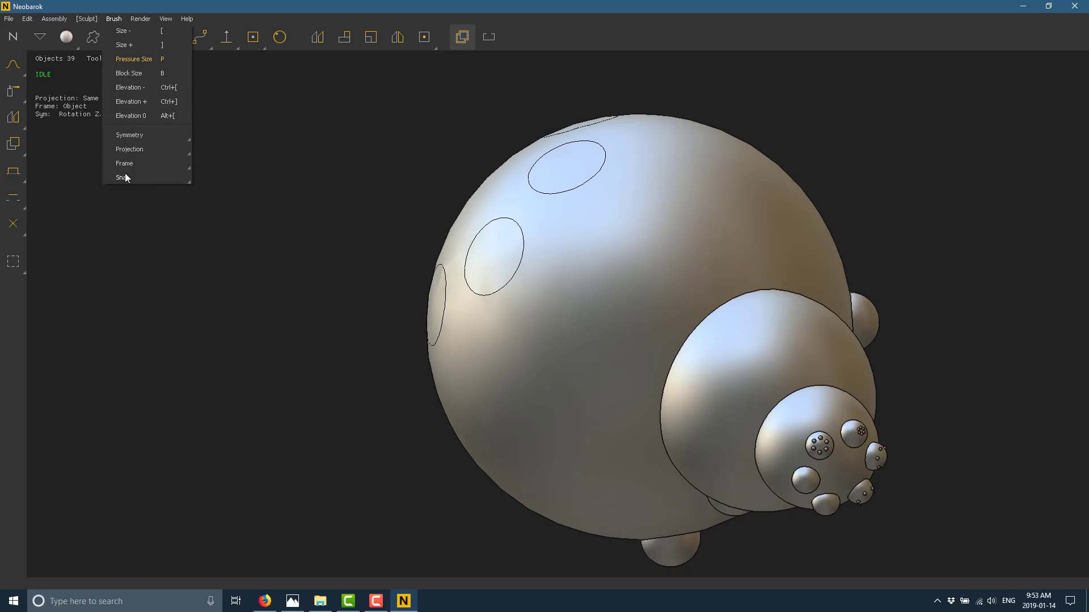
pyautogui.moveTo(140, 136)
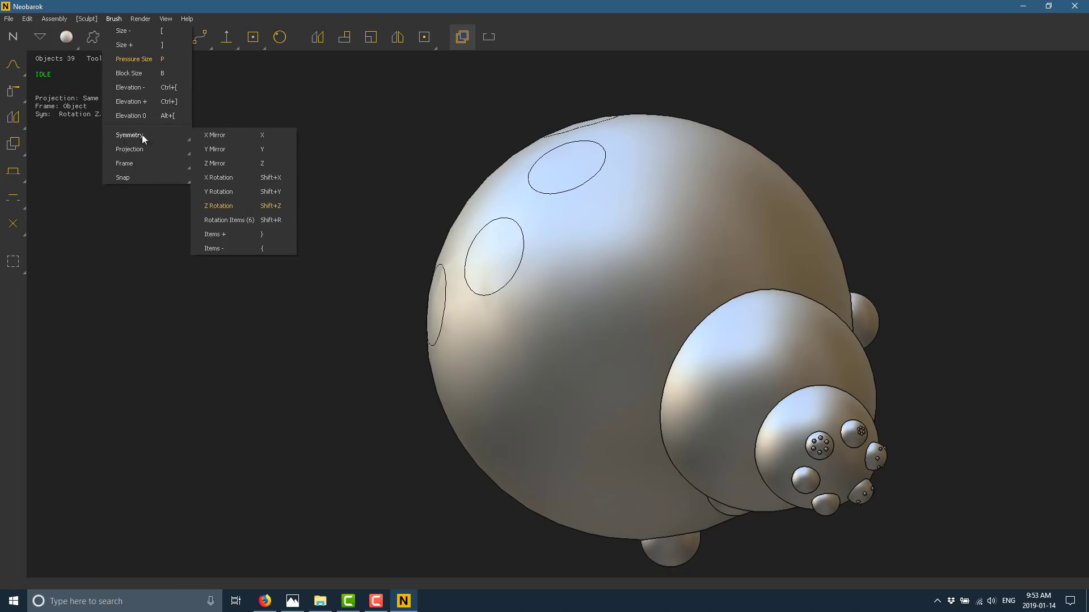
pyautogui.click(220, 206)
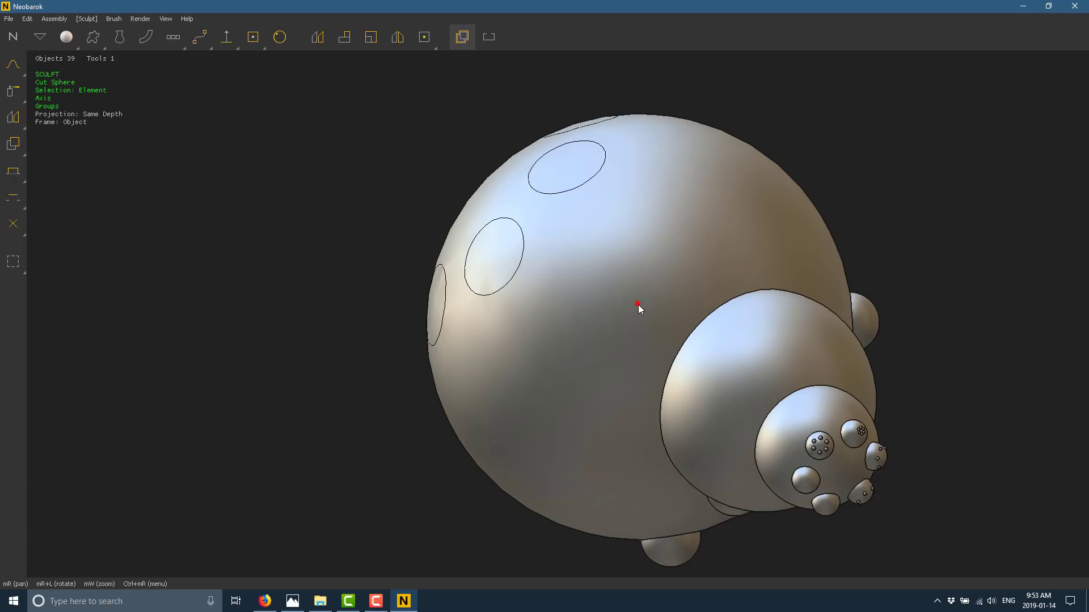
pyautogui.moveTo(607, 314)
pyautogui.mouseDown(button='right')
pyautogui.moveTo(656, 361)
pyautogui.moveTo(641, 362)
pyautogui.moveTo(673, 353)
pyautogui.moveTo(698, 365)
pyautogui.moveTo(396, 290)
pyautogui.mouseUp(button='right')
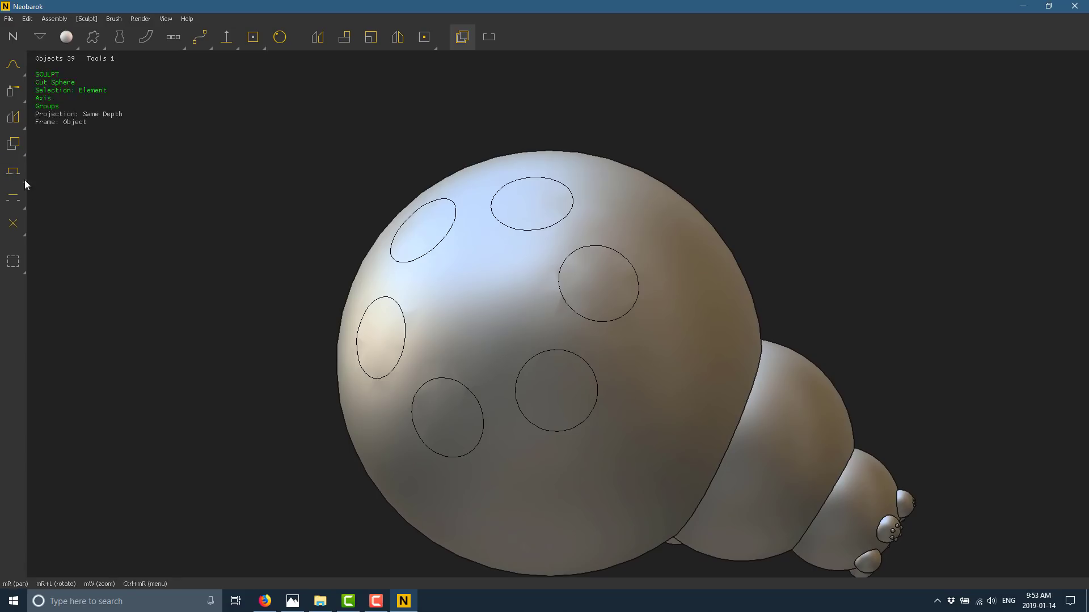
# Use Normal Extrude to pull four cut circles outward into cylindrical posts of varying length
pyautogui.click(17, 169)
pyautogui.click(54, 165)
pyautogui.moveTo(428, 226); pyautogui.dragTo(271, 134)
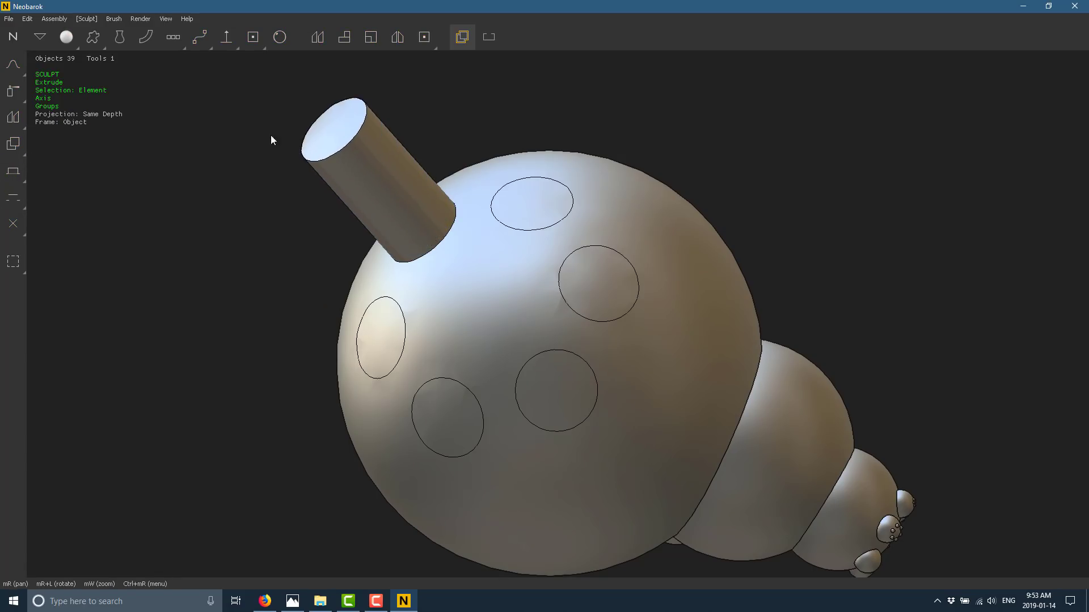
pyautogui.moveTo(372, 315); pyautogui.dragTo(213, 339)
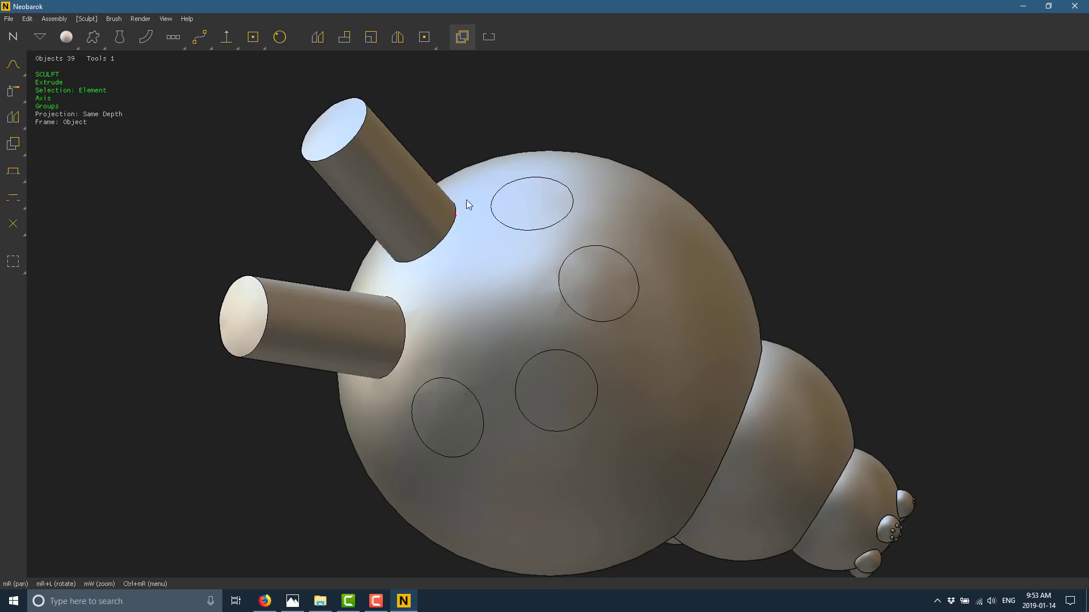
pyautogui.moveTo(541, 203); pyautogui.dragTo(515, 117)
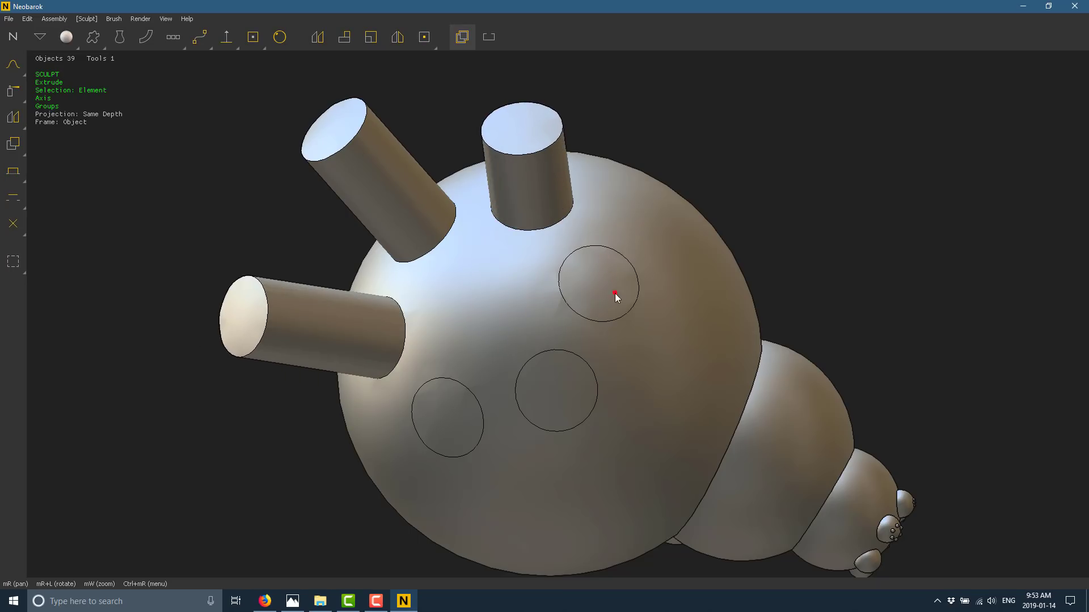
pyautogui.moveTo(615, 293); pyautogui.dragTo(849, 94)
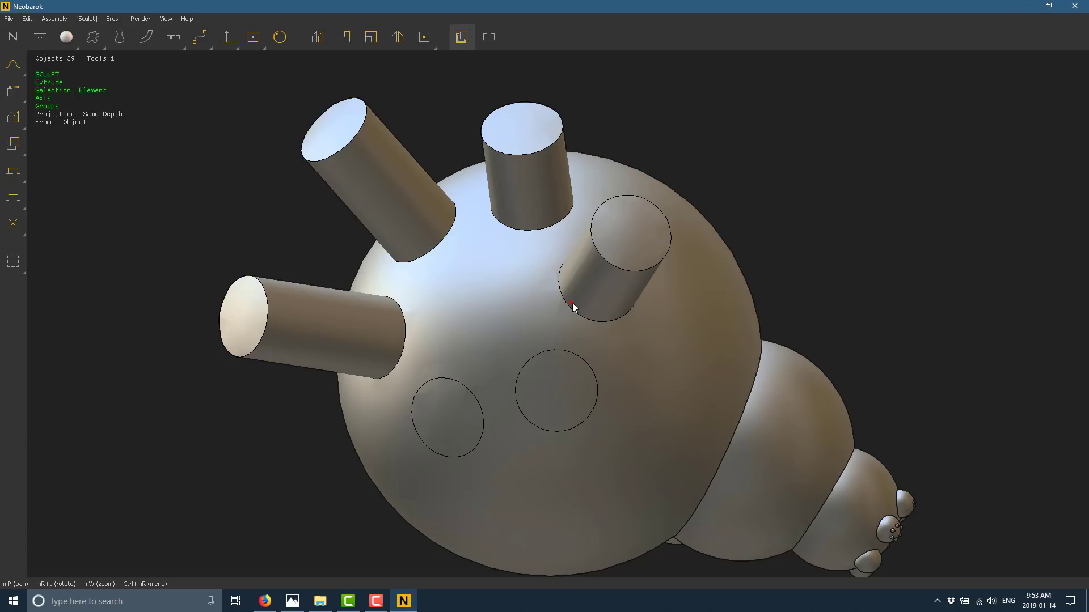
# Draw a seven-point polygon profile beside the sphere to create a new flat slab, making 40 objects
pyautogui.press('Escape')
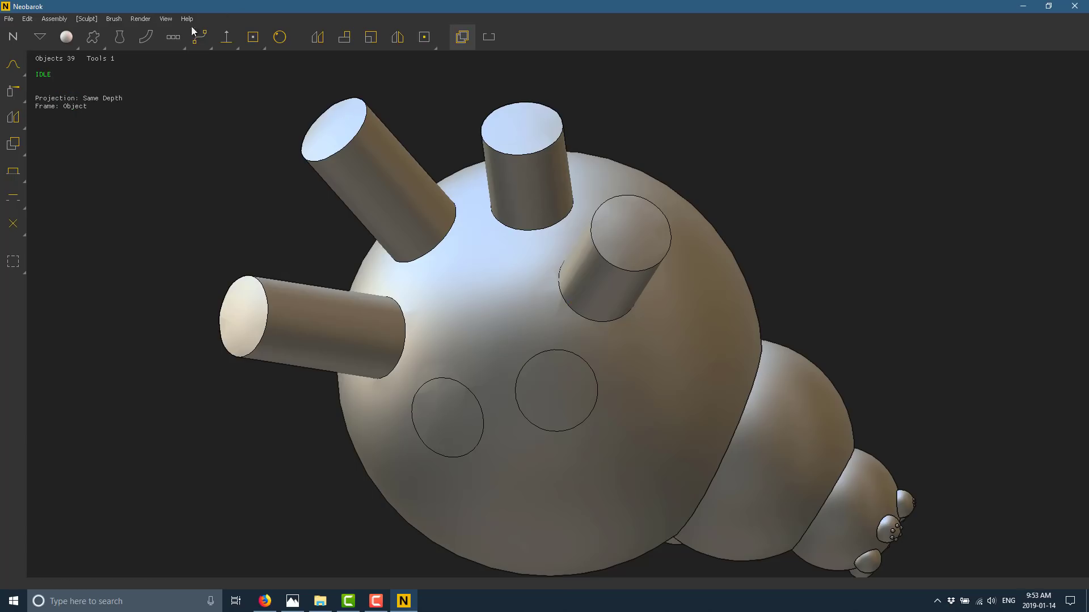
pyautogui.click(99, 38)
pyautogui.click(107, 57)
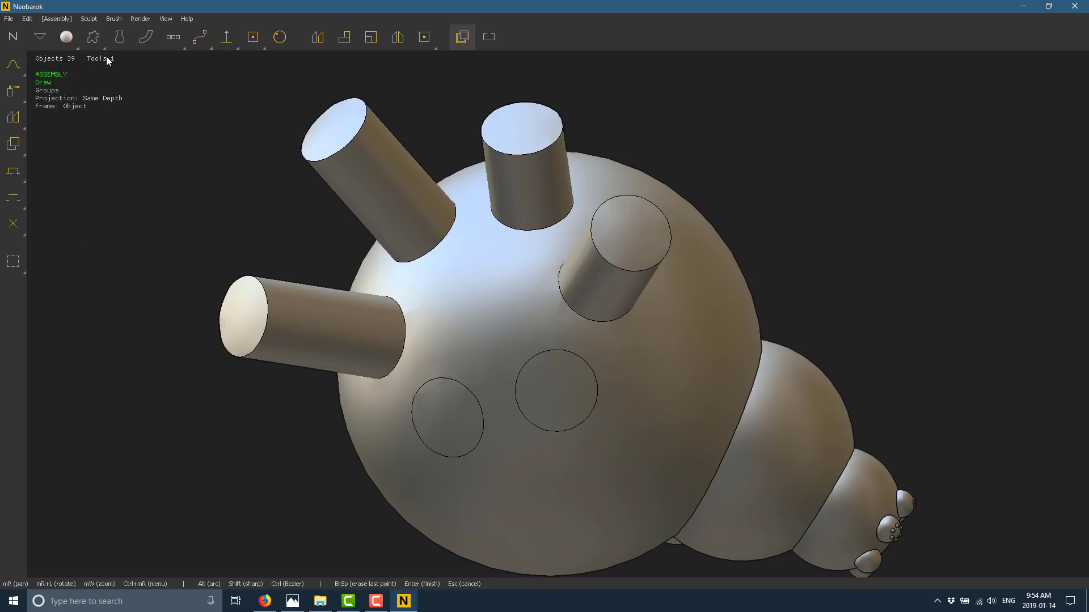
pyautogui.click(132, 187)
pyautogui.click(109, 232)
pyautogui.click(91, 360)
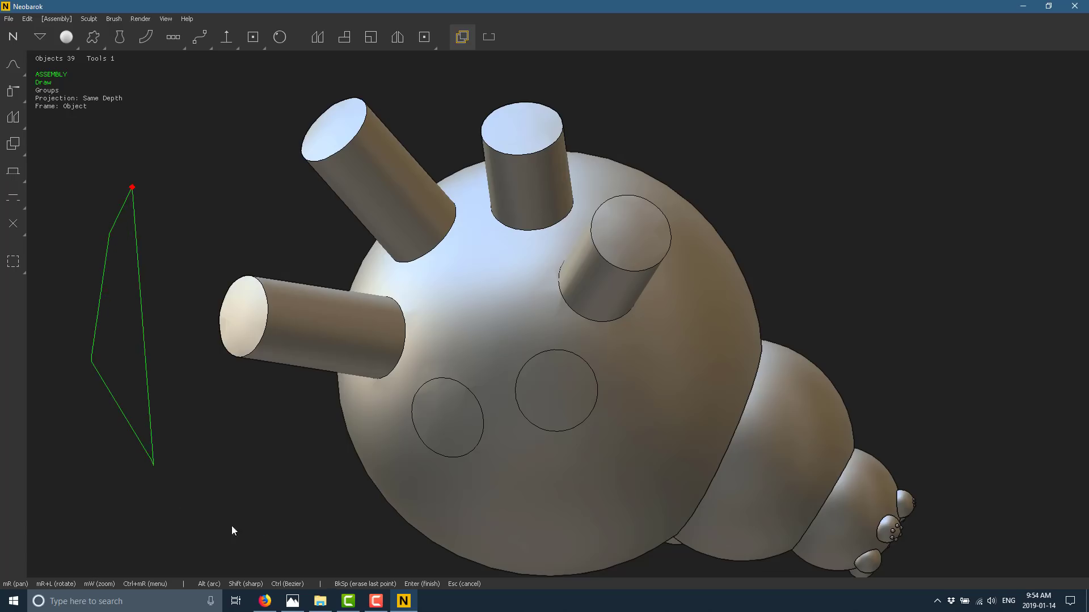
pyautogui.click(153, 466)
pyautogui.click(257, 529)
pyautogui.click(207, 275)
pyautogui.click(226, 180)
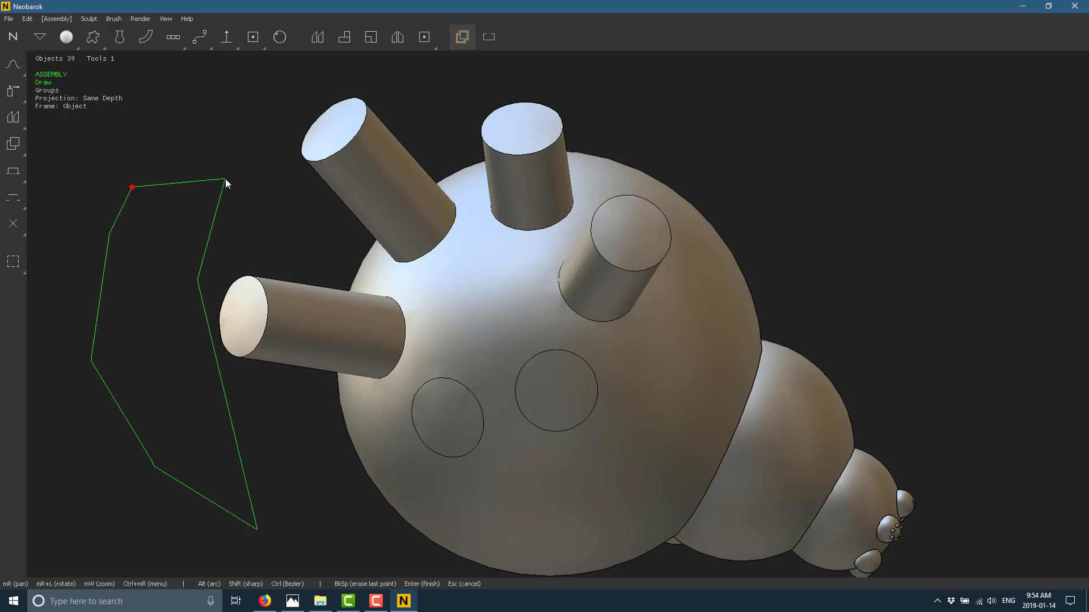
pyautogui.press('Return')
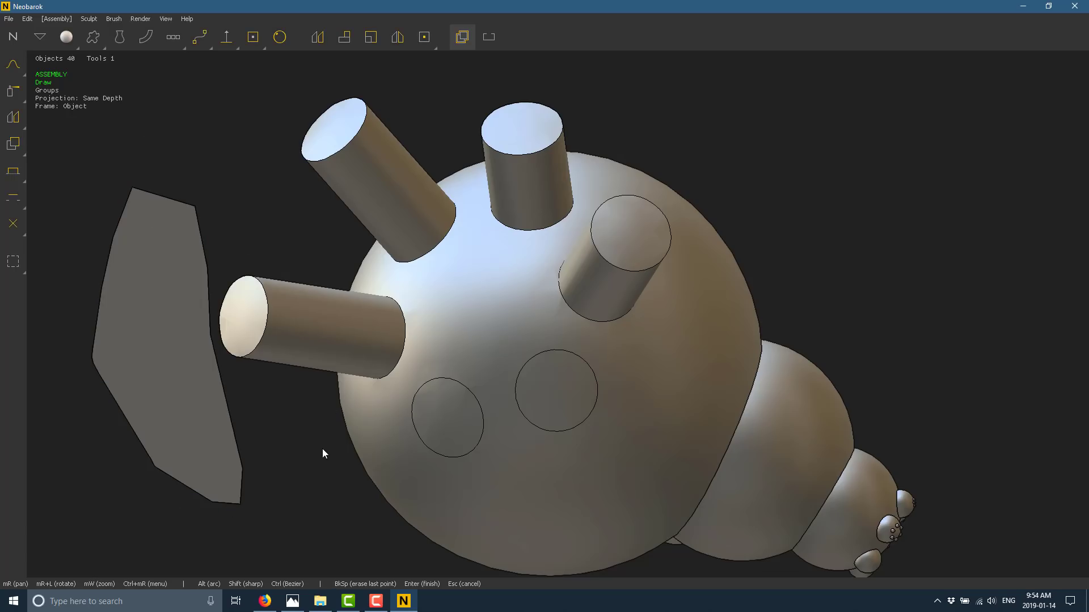
pyautogui.moveTo(266, 427)
pyautogui.mouseDown(button='right')
pyautogui.moveTo(151, 495)
pyautogui.moveTo(165, 491)
pyautogui.mouseUp(button='right')
# Normal-extrude the slab's top face upward into a thick octagonal block
pyautogui.click(13, 171)
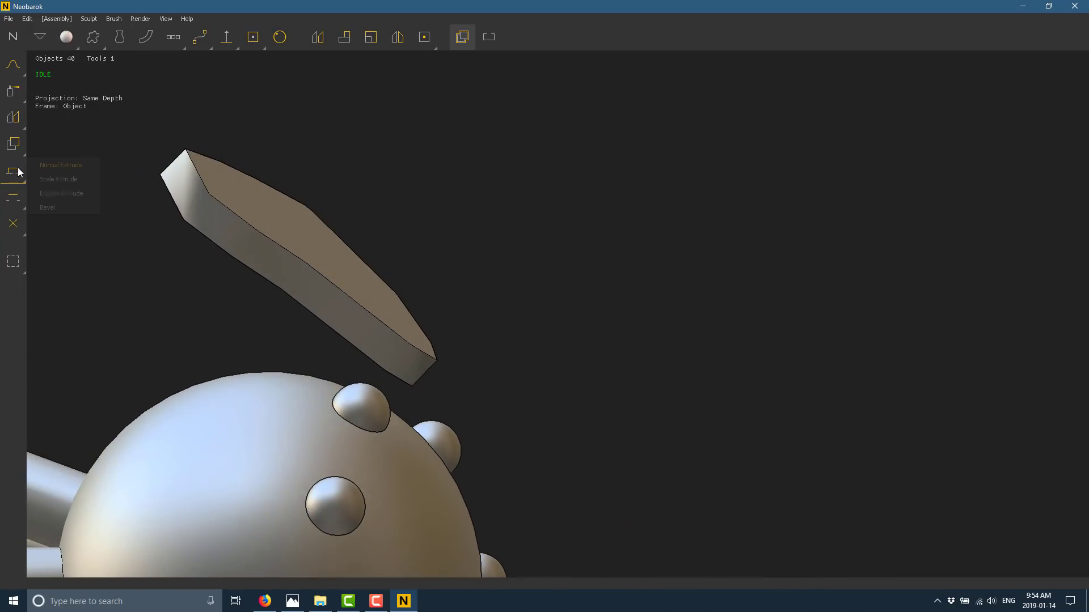
pyautogui.click(78, 165)
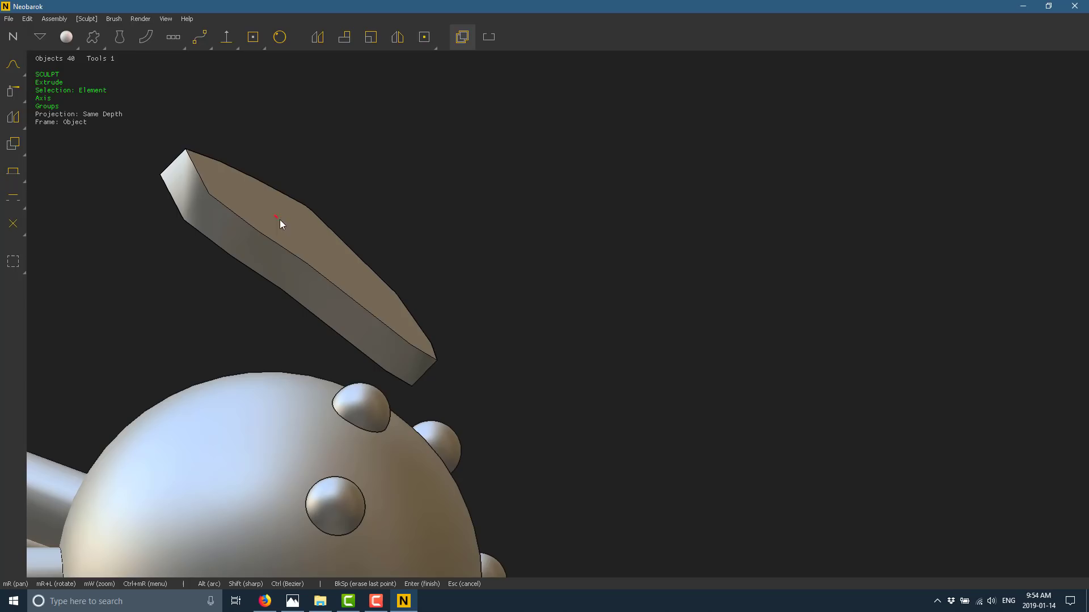
pyautogui.moveTo(280, 219); pyautogui.dragTo(448, 158)
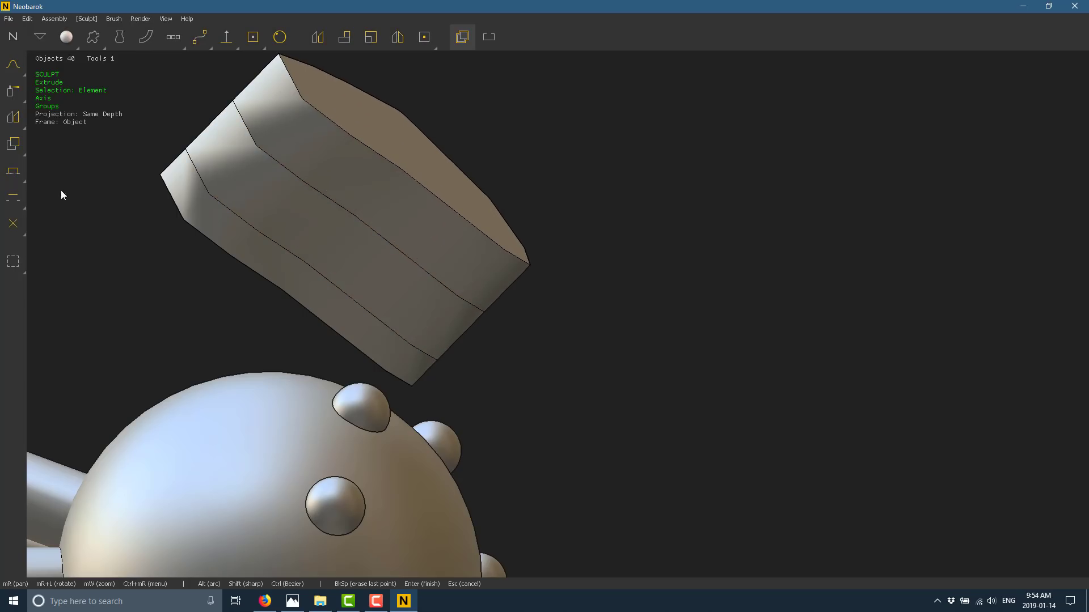
# Scale-extrude the block's top face out into a large flared, tapered blade
pyautogui.click(23, 181)
pyautogui.click(42, 179)
pyautogui.moveTo(243, 158); pyautogui.dragTo(489, 307)
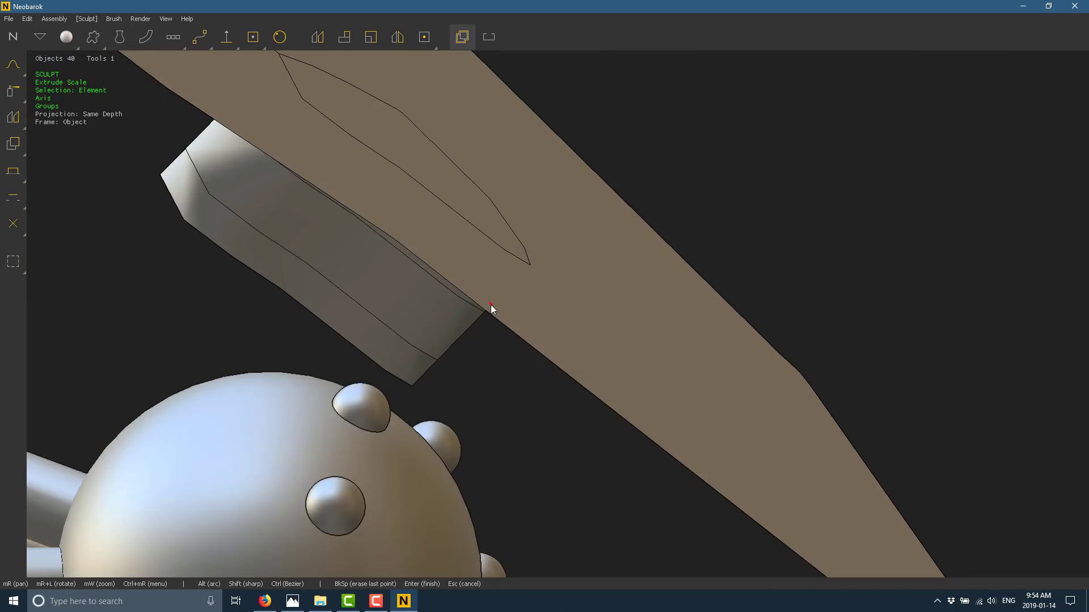
pyautogui.press('Return')
pyautogui.click(27, 18)
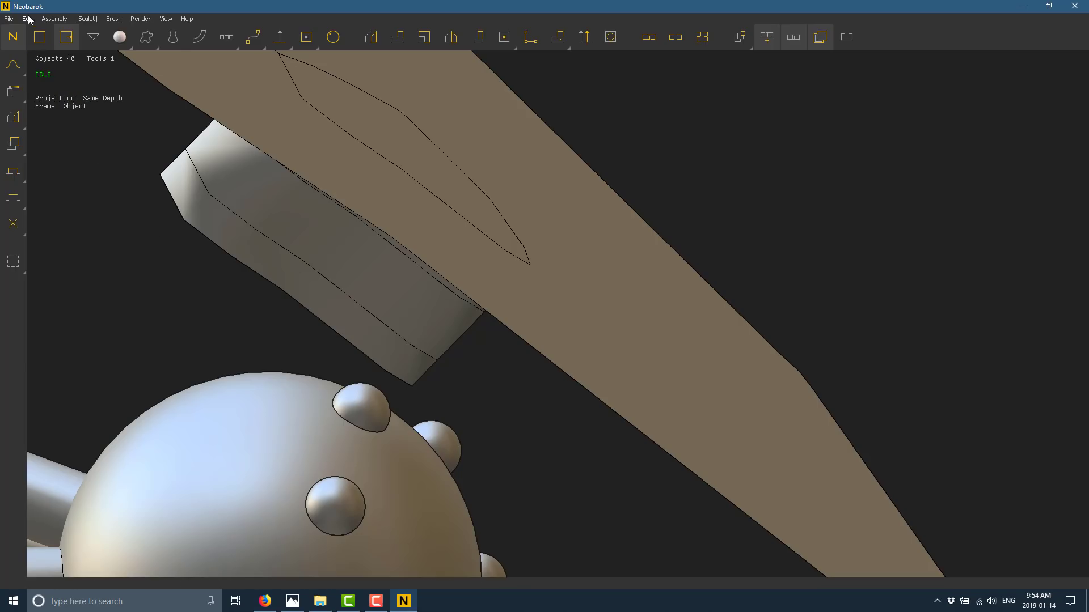
pyautogui.click(29, 20)
pyautogui.click(32, 25)
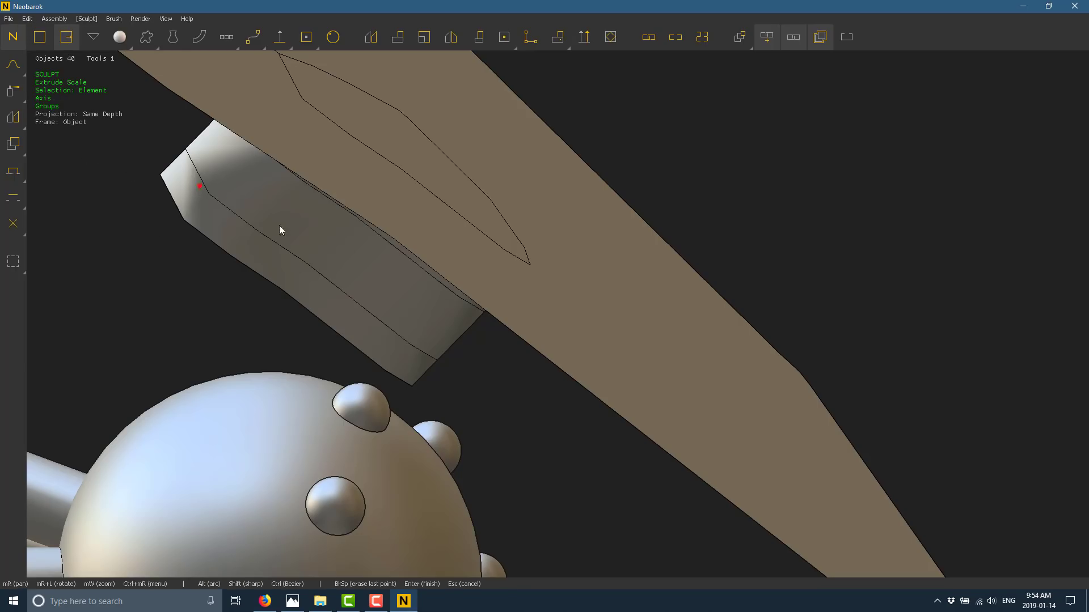
pyautogui.scroll(-6, 550, 287)
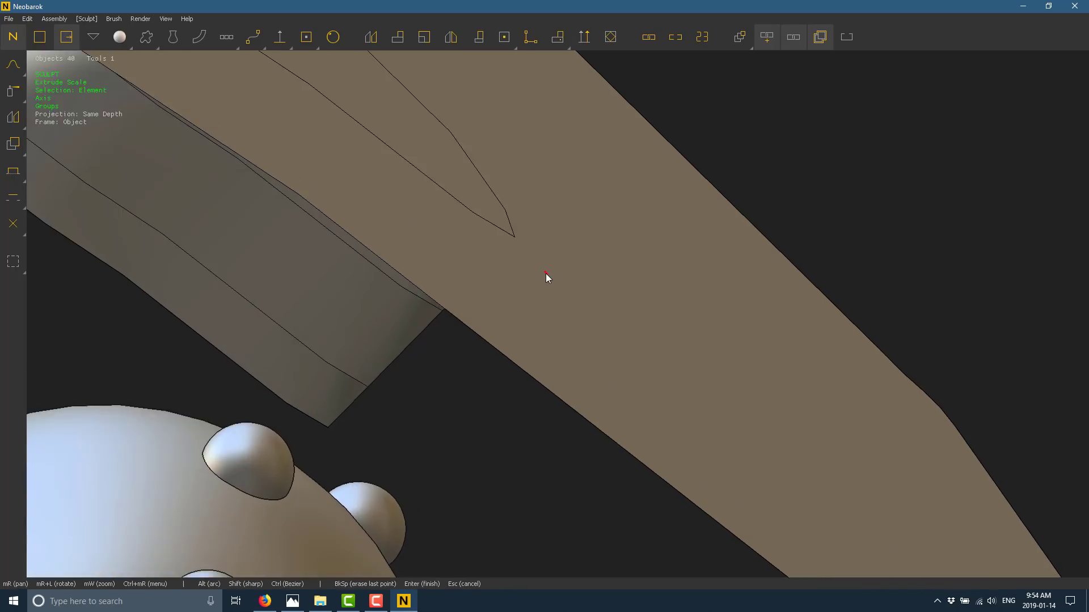
pyautogui.scroll(-2, 524, 466)
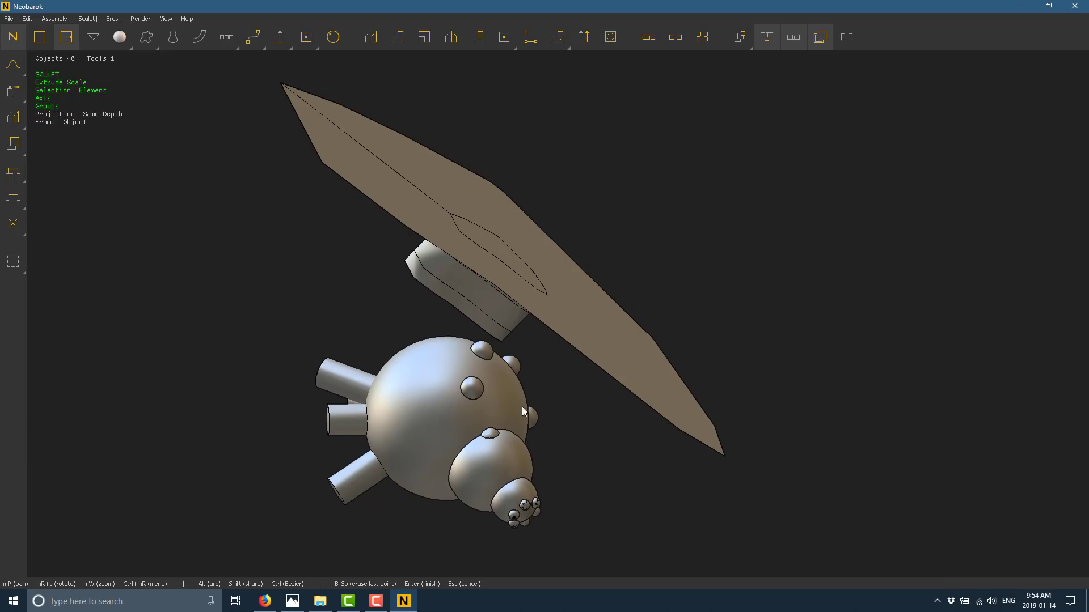
pyautogui.scroll(-3, 491, 437)
pyautogui.scroll(3, 533, 475)
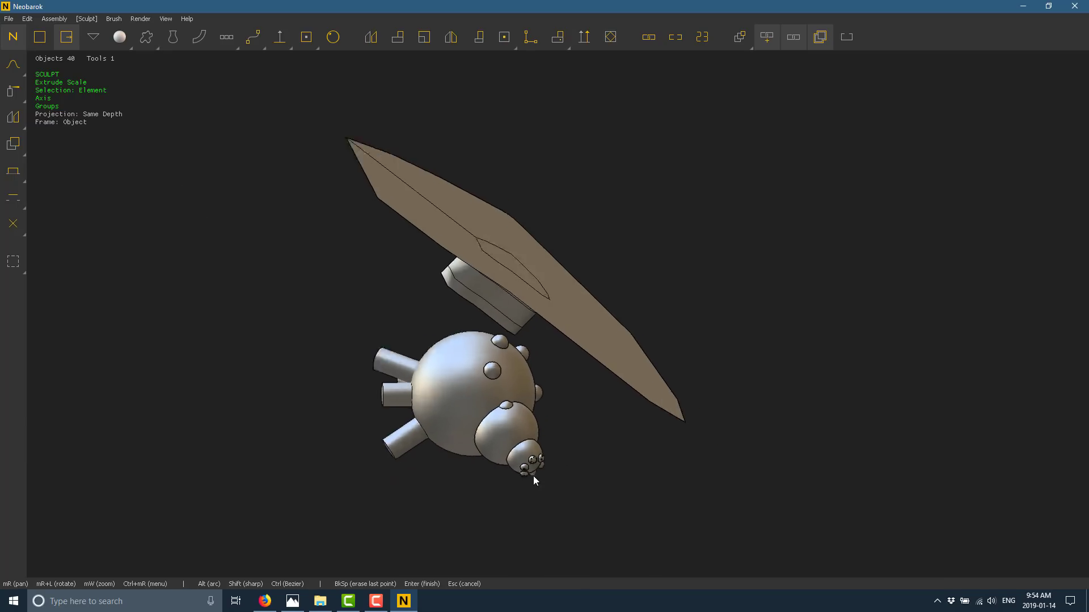
pyautogui.scroll(3, 595, 341)
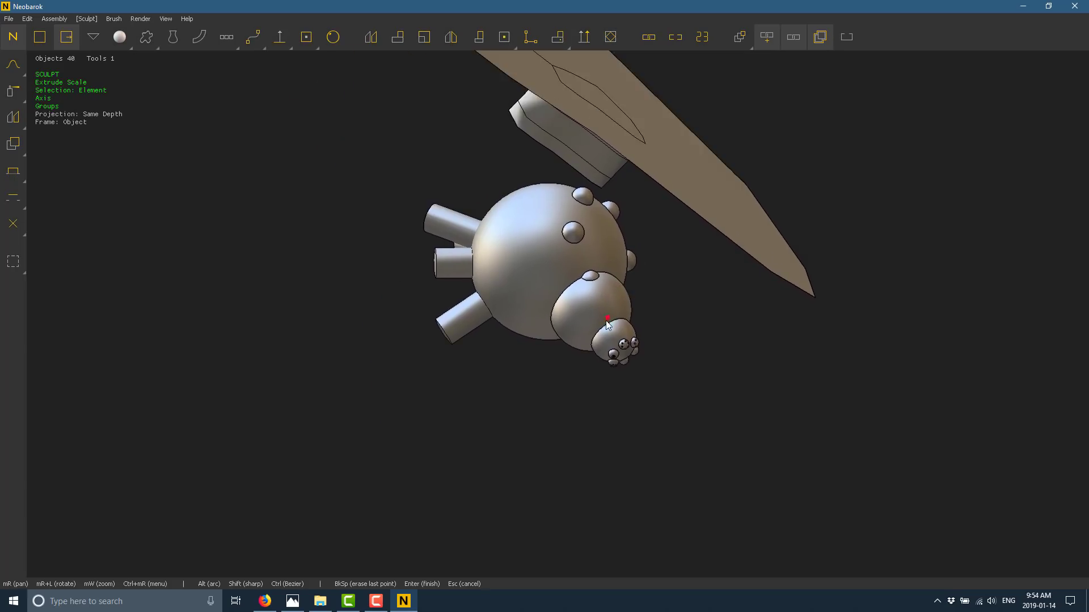
pyautogui.scroll(-3, 607, 321)
pyautogui.scroll(3, 605, 324)
# Warp the character's body into stretched, jagged shards with a Deform brush stroke
pyautogui.scroll(3, 605, 324)
pyautogui.press('Escape')
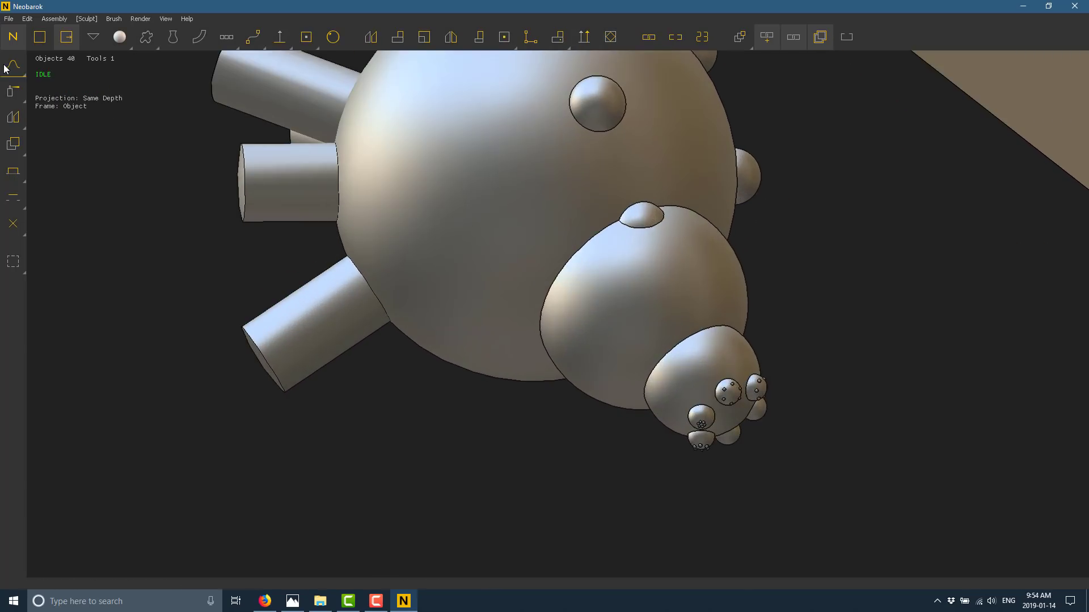
pyautogui.click(14, 67)
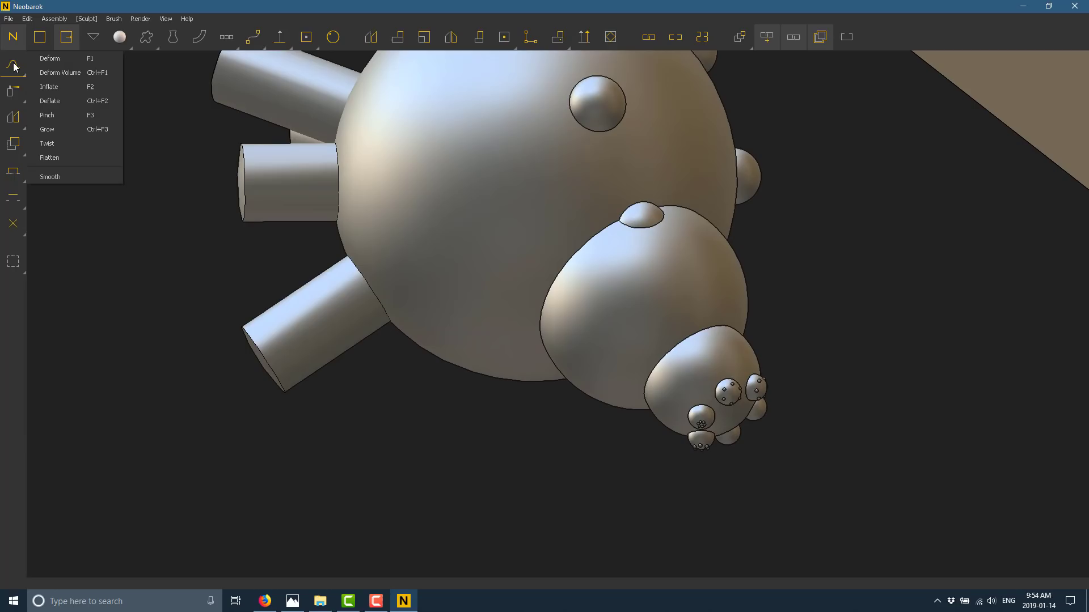
pyautogui.click(56, 64)
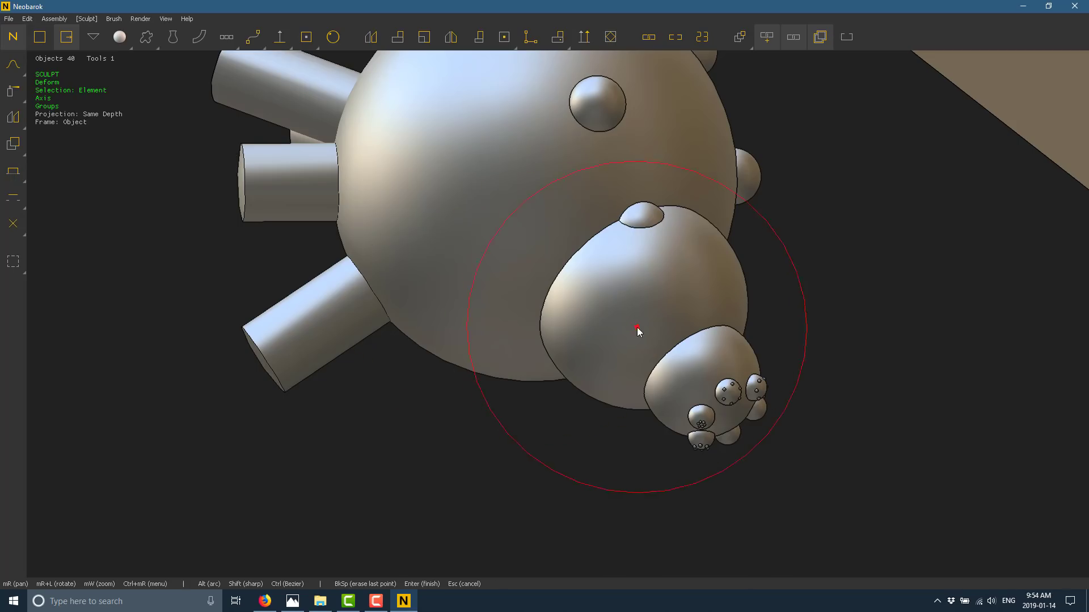
pyautogui.moveTo(755, 368)
pyautogui.mouseDown()
pyautogui.moveTo(777, 370)
pyautogui.moveTo(693, 341)
pyautogui.moveTo(544, 216)
pyautogui.moveTo(505, 205)
pyautogui.moveTo(506, 310)
pyautogui.moveTo(576, 458)
pyautogui.moveTo(696, 348)
pyautogui.moveTo(845, 251)
pyautogui.moveTo(629, 434)
pyautogui.moveTo(673, 343)
pyautogui.moveTo(827, 287)
pyautogui.mouseUp()
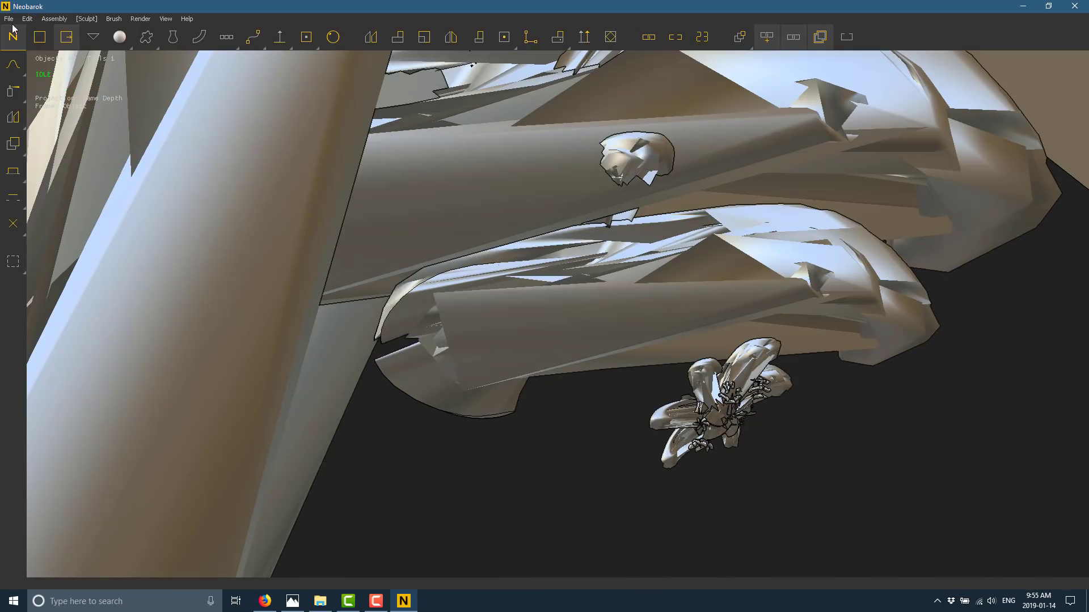
# Clear the current scene and place one sphere primitive at the viewport centre
pyautogui.click(22, 34)
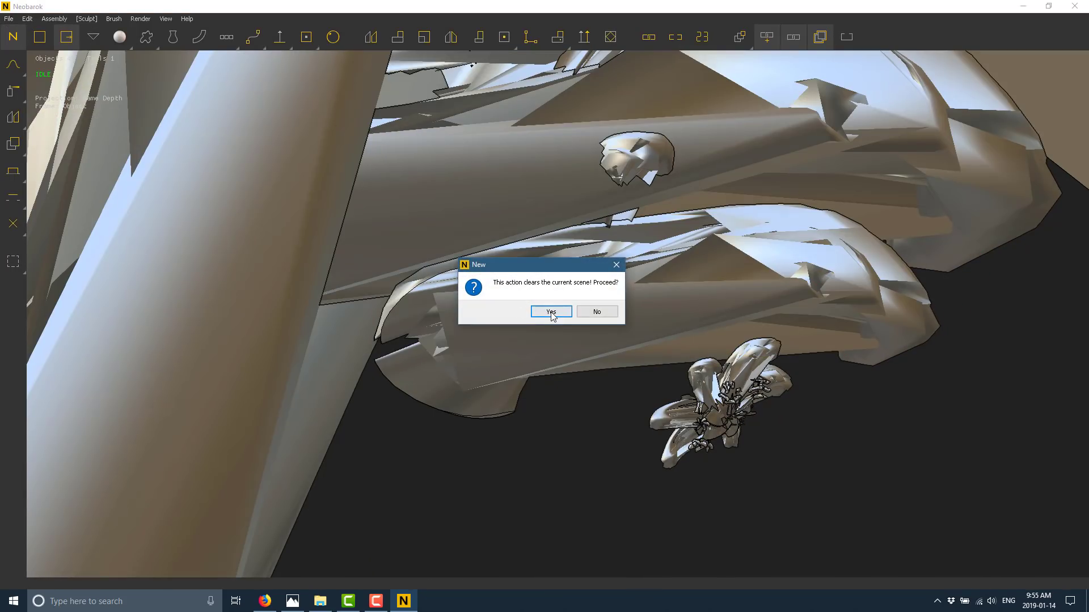
pyautogui.click(550, 312)
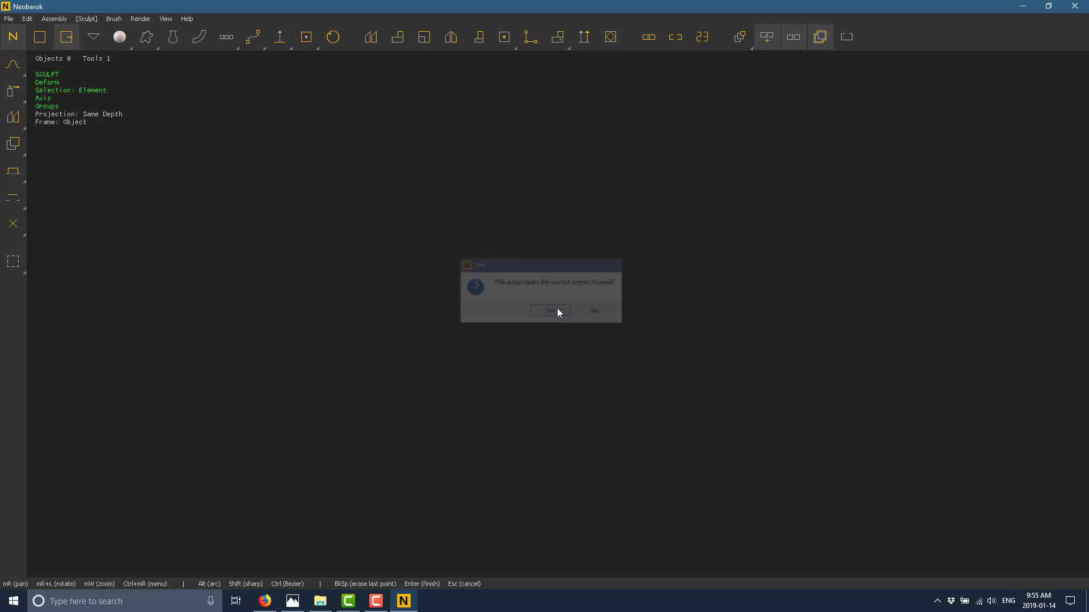
pyautogui.click(120, 39)
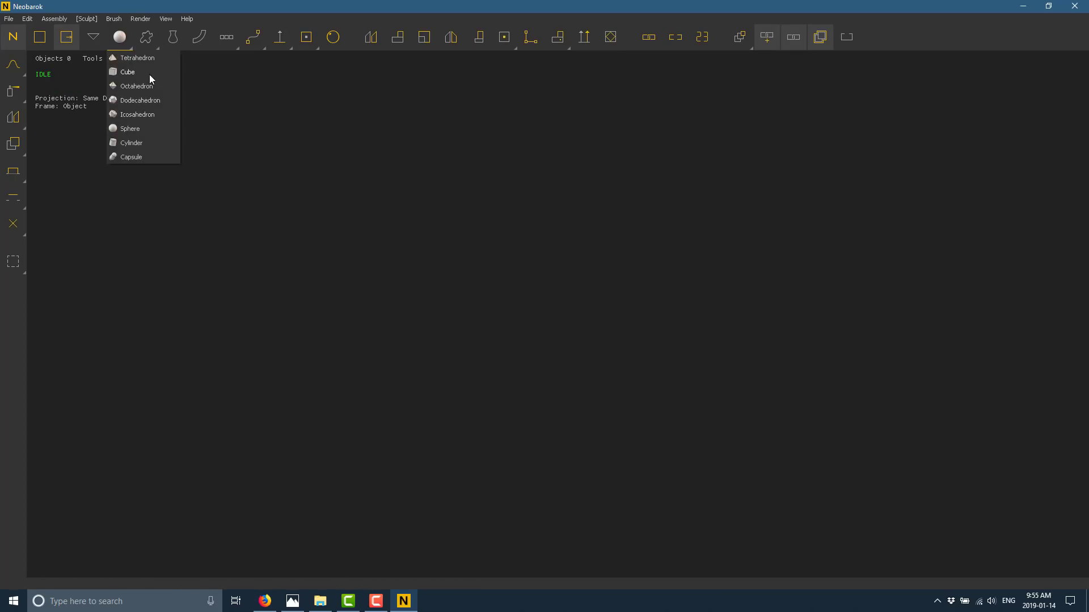
pyautogui.click(130, 130)
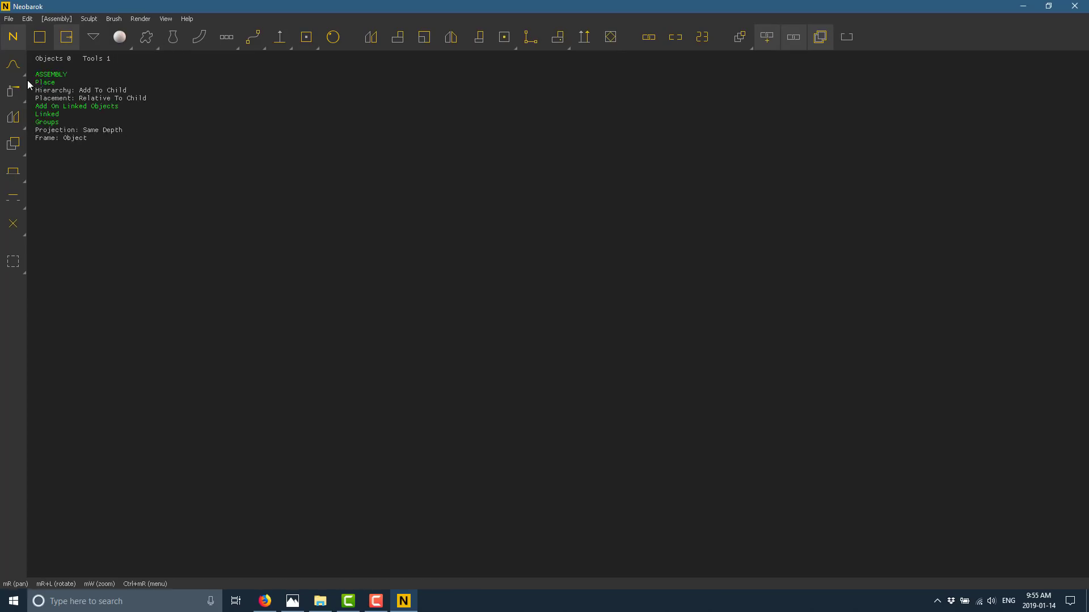
pyautogui.press('Escape')
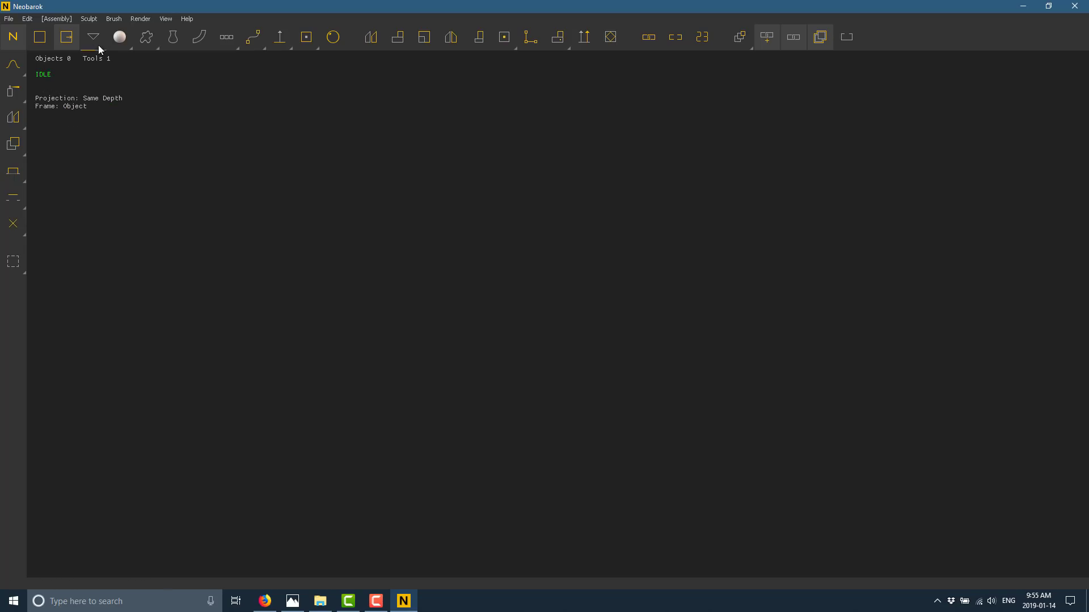
pyautogui.click(119, 38)
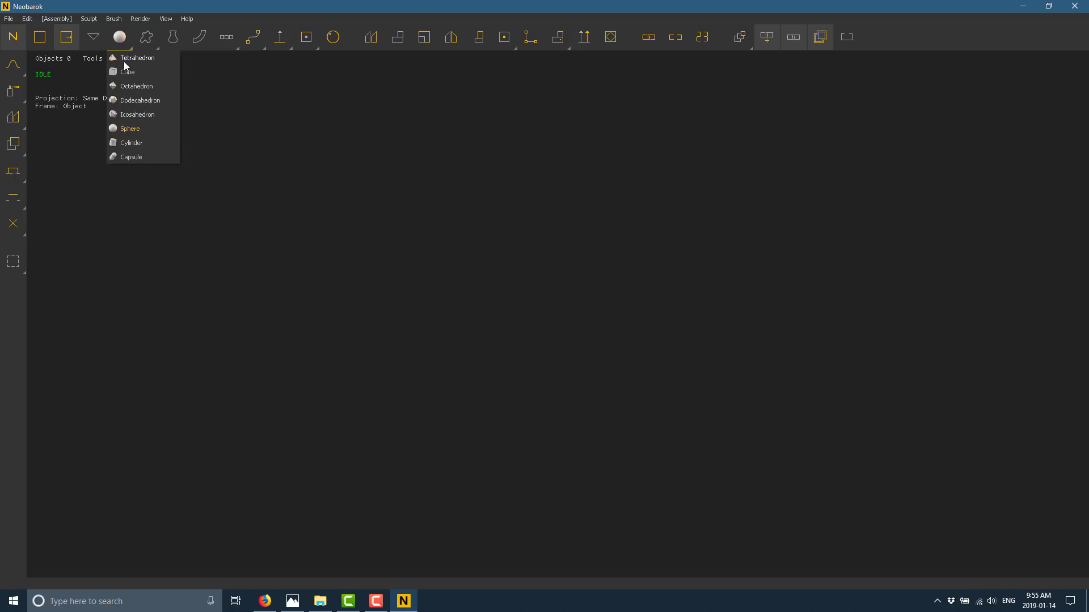
pyautogui.click(136, 86)
pyautogui.click(67, 37)
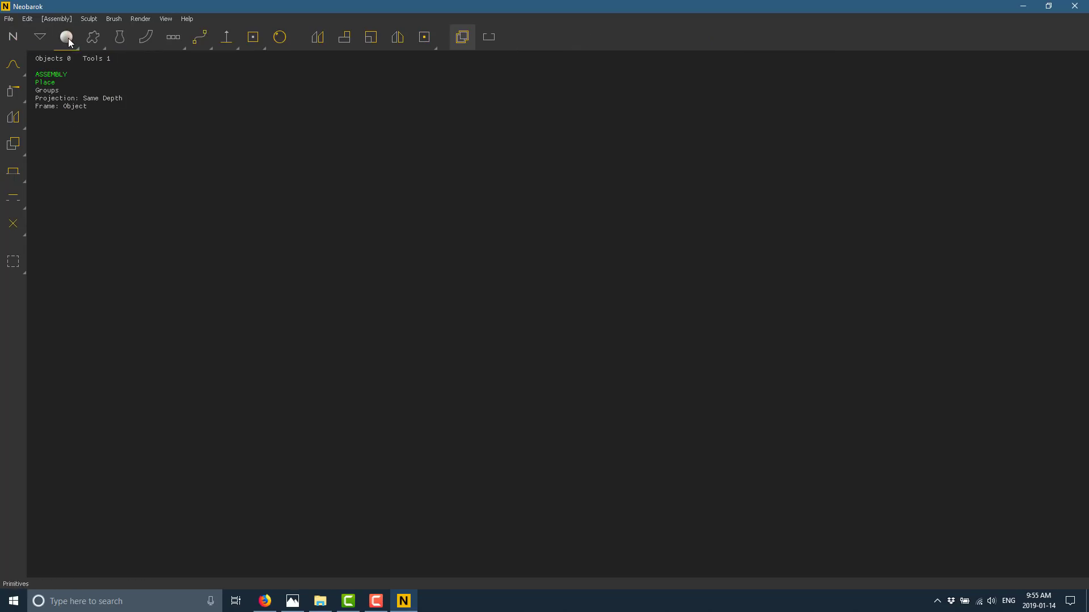
pyautogui.click(73, 128)
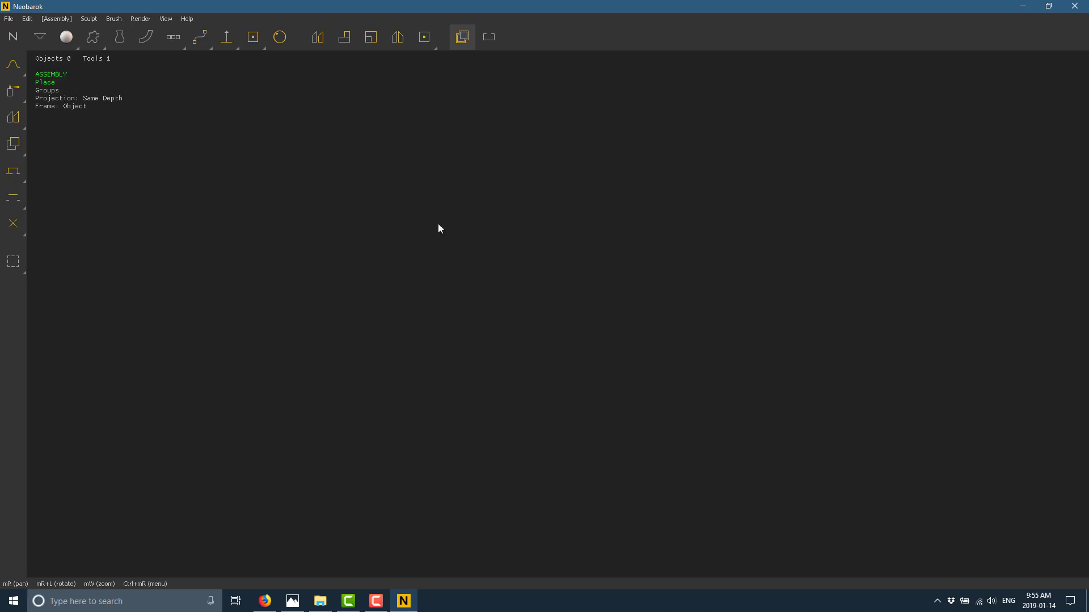
pyautogui.click(537, 309)
# Switch to the Deform sculpting tool and shrink the brush size
pyautogui.scroll(10, 485, 293)
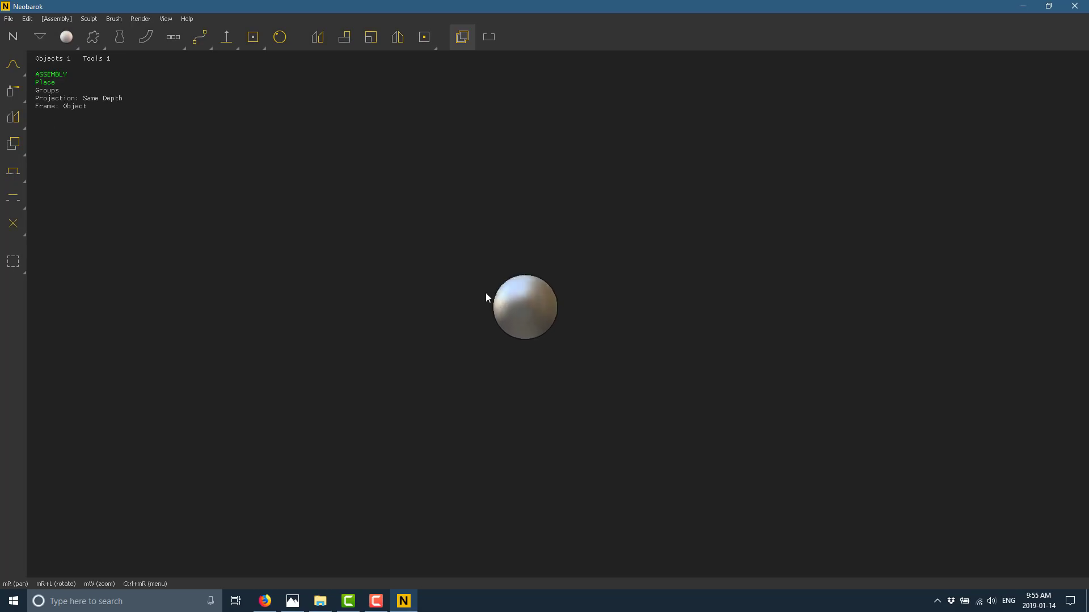
pyautogui.click(15, 66)
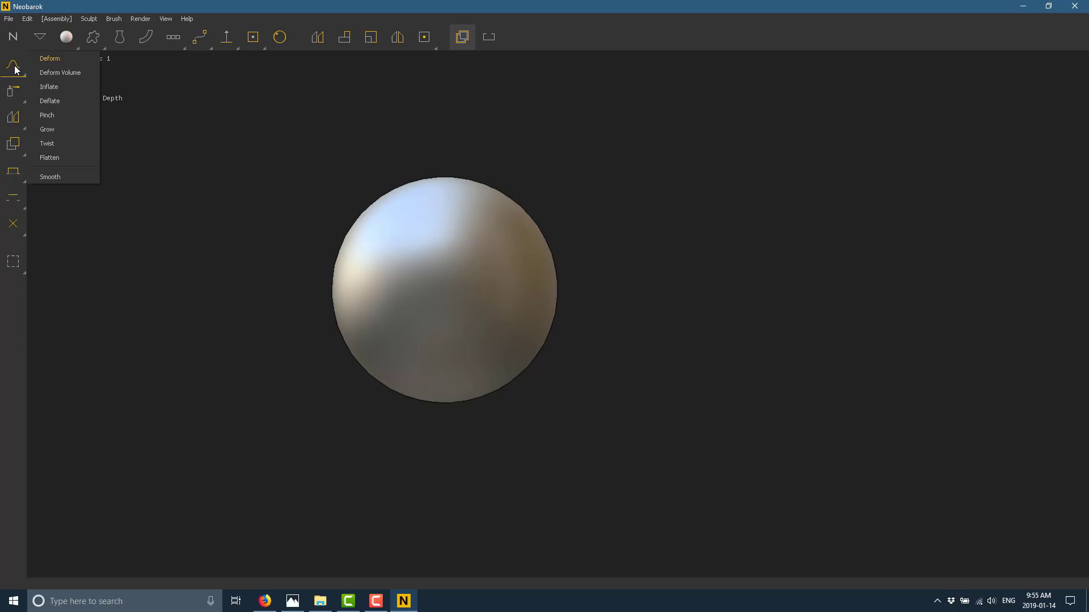
pyautogui.click(50, 59)
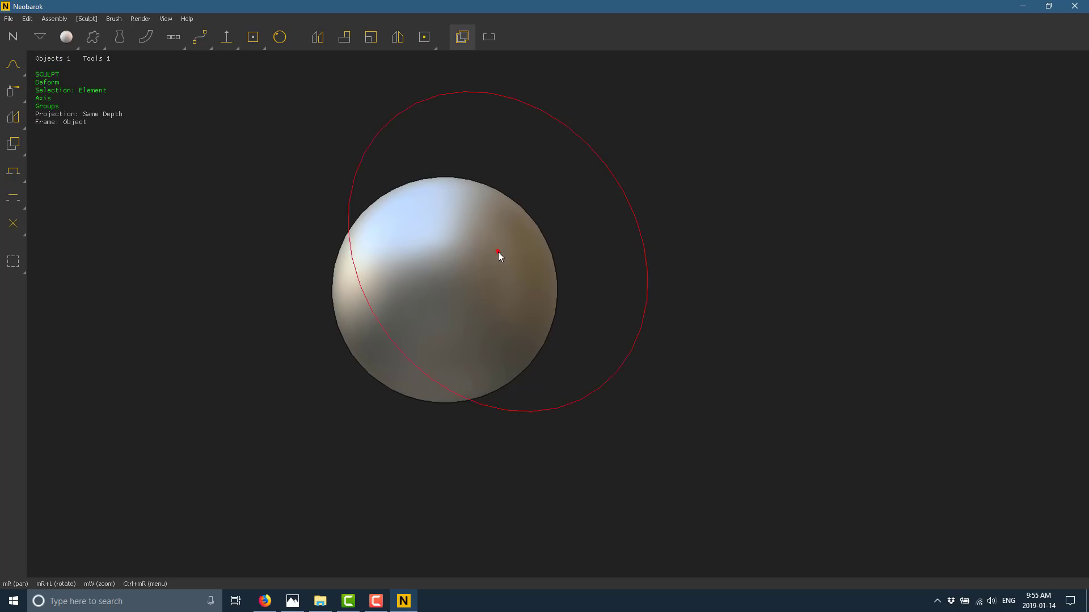
pyautogui.click(114, 19)
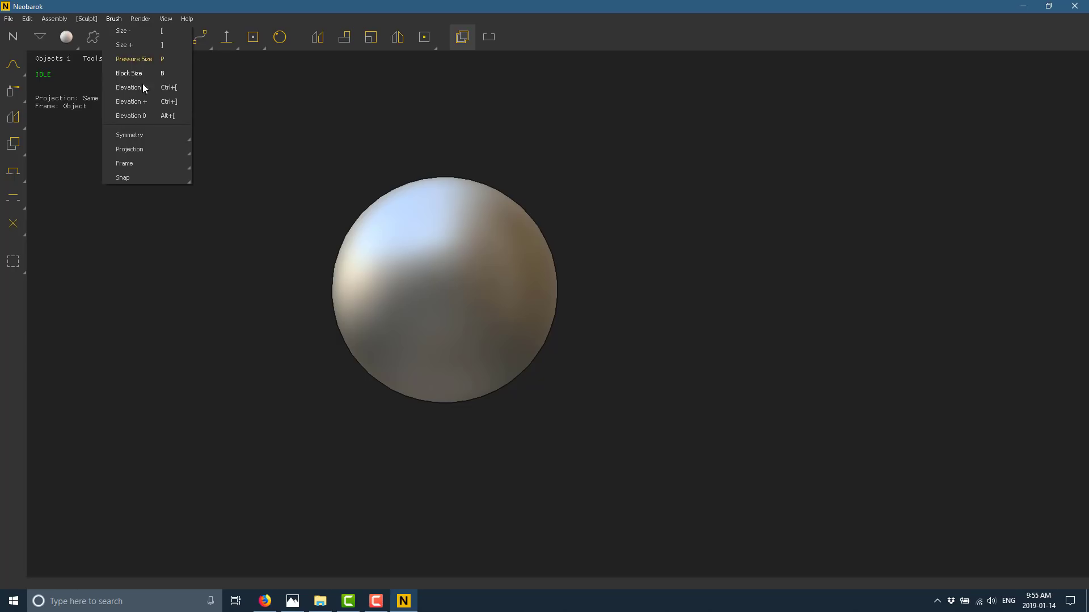
pyautogui.moveTo(143, 21)
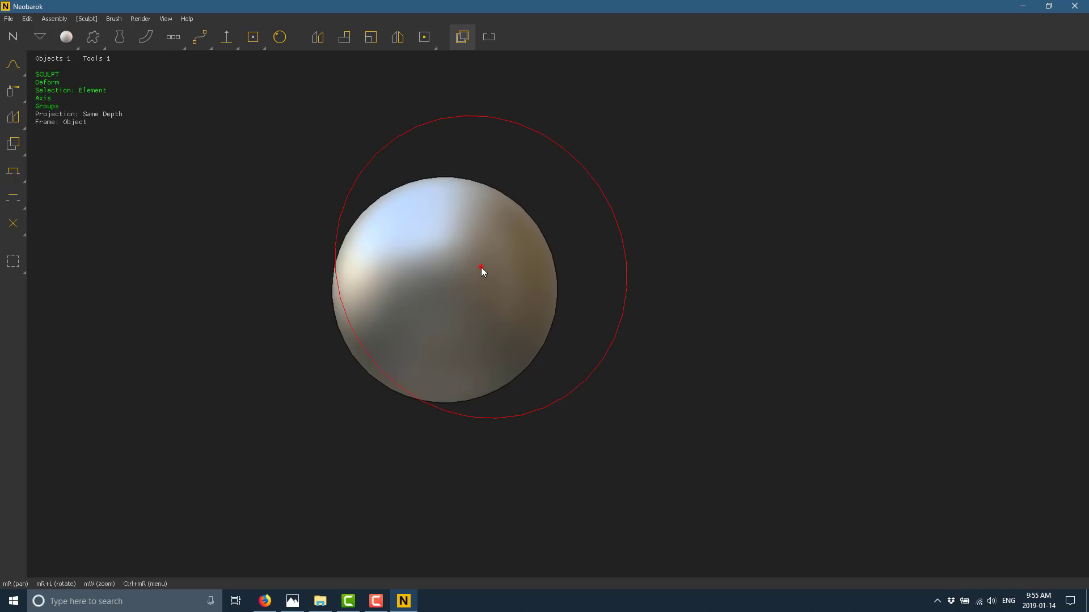
pyautogui.scroll(-5, 481, 267)
# Pull sharp spikes out of the sphere's top, right, left and lower edges, creasing its centre
pyautogui.moveTo(482, 270); pyautogui.dragTo(596, 243)
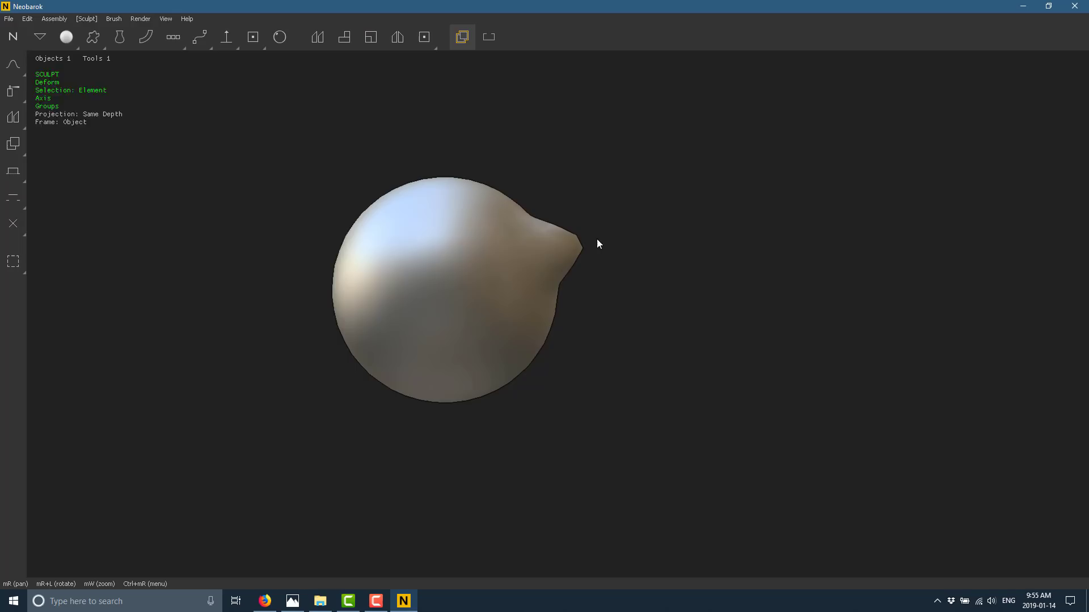
pyautogui.moveTo(435, 342); pyautogui.dragTo(396, 267)
pyautogui.moveTo(397, 267); pyautogui.dragTo(341, 159, button='right')
pyautogui.moveTo(401, 236)
pyautogui.mouseDown()
pyautogui.moveTo(462, 175)
pyautogui.moveTo(334, 225)
pyautogui.mouseUp()
pyautogui.moveTo(431, 340)
pyautogui.mouseDown(button='right')
pyautogui.moveTo(496, 396)
pyautogui.moveTo(463, 377)
pyautogui.moveTo(440, 391)
pyautogui.moveTo(433, 372)
pyautogui.moveTo(414, 367)
pyautogui.moveTo(440, 369)
pyautogui.mouseUp(button='right')
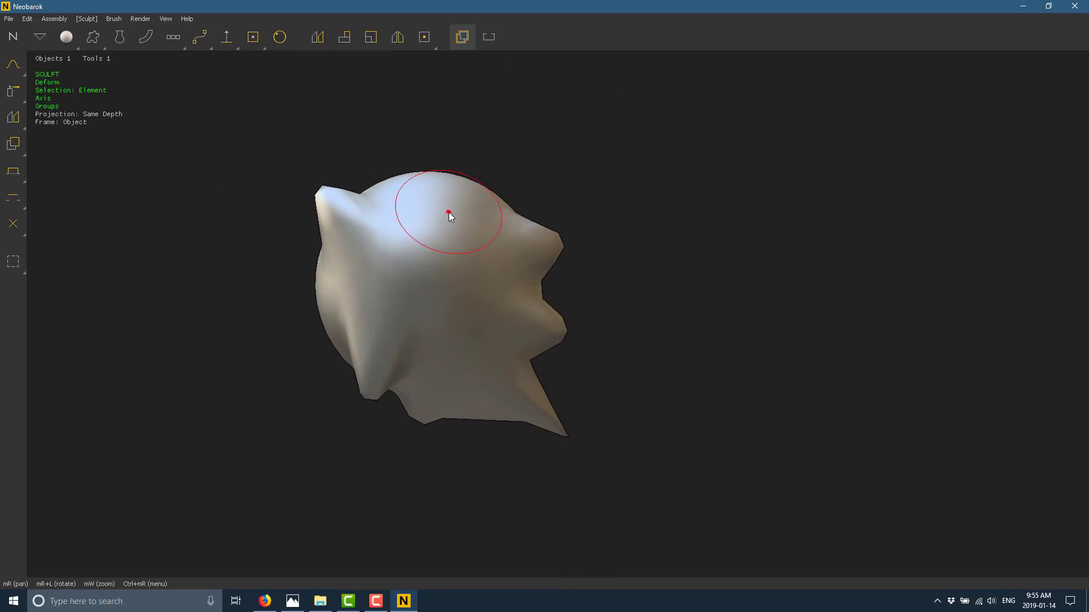
pyautogui.moveTo(449, 213); pyautogui.dragTo(498, 165)
pyautogui.moveTo(405, 187); pyautogui.dragTo(403, 162)
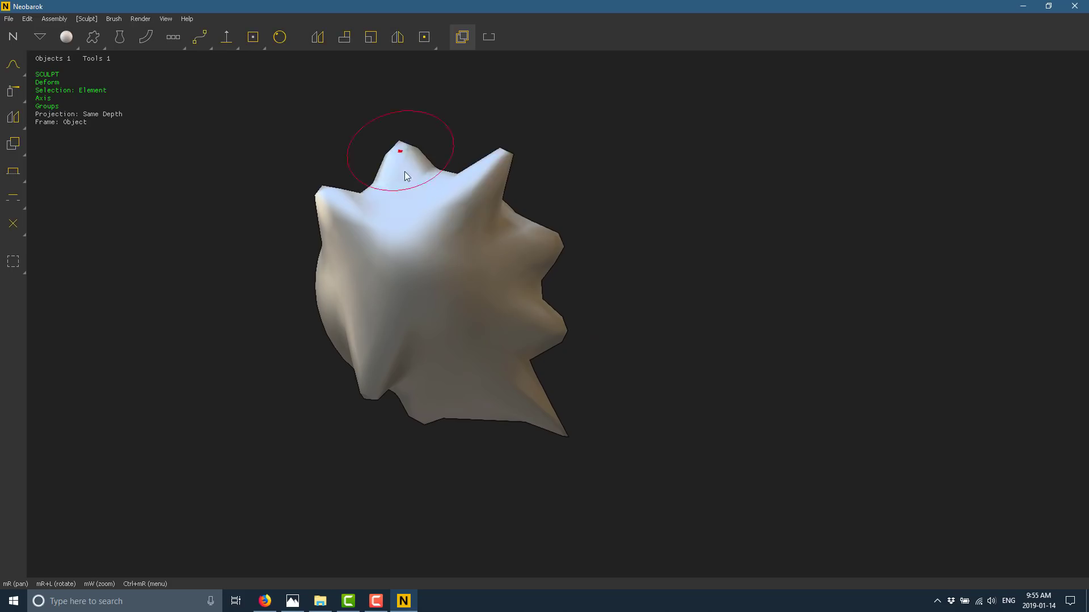
pyautogui.moveTo(565, 189)
pyautogui.mouseDown(button='right')
pyautogui.moveTo(576, 177)
pyautogui.moveTo(559, 194)
pyautogui.moveTo(567, 191)
pyautogui.mouseUp(button='right')
pyautogui.moveTo(328, 280); pyautogui.dragTo(288, 283)
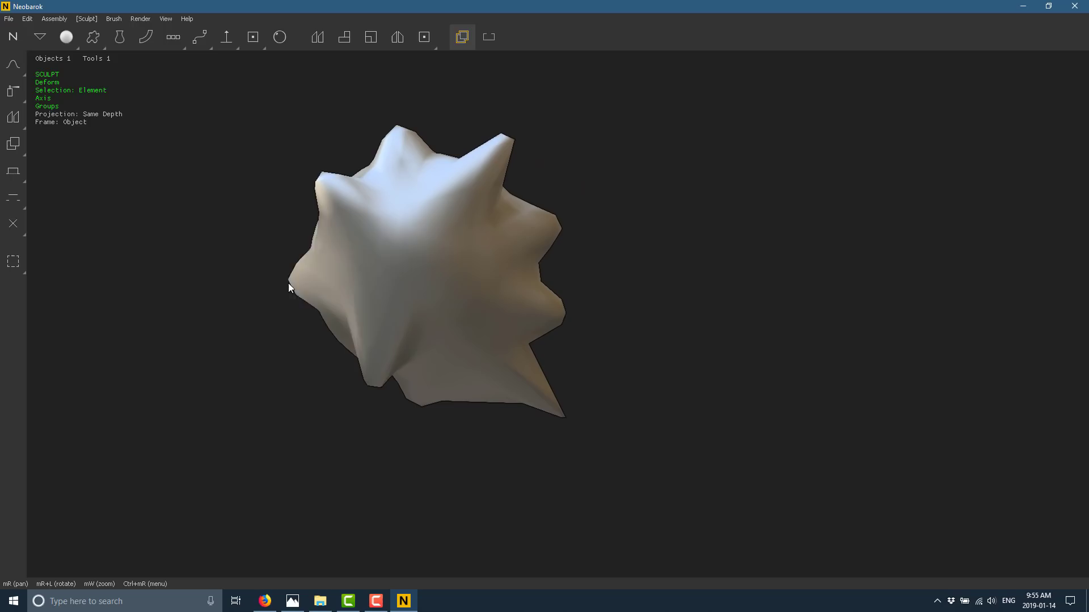
pyautogui.moveTo(406, 277); pyautogui.dragTo(452, 282)
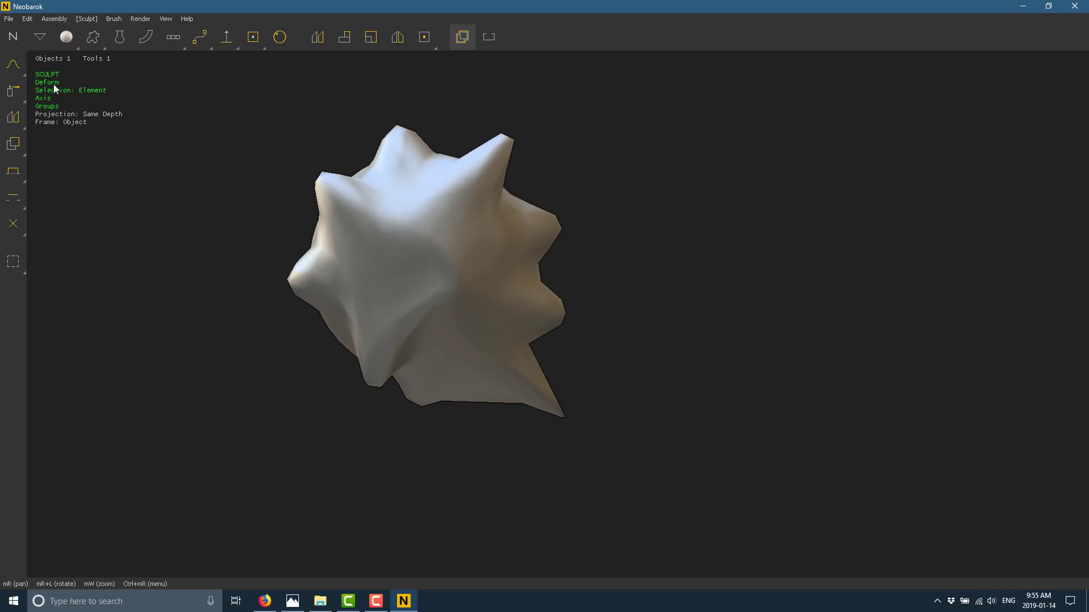
# Pinch the crease near the top of the spiky shape with the Pinch brush
pyautogui.click(13, 66)
pyautogui.click(49, 73)
pyautogui.click(23, 66)
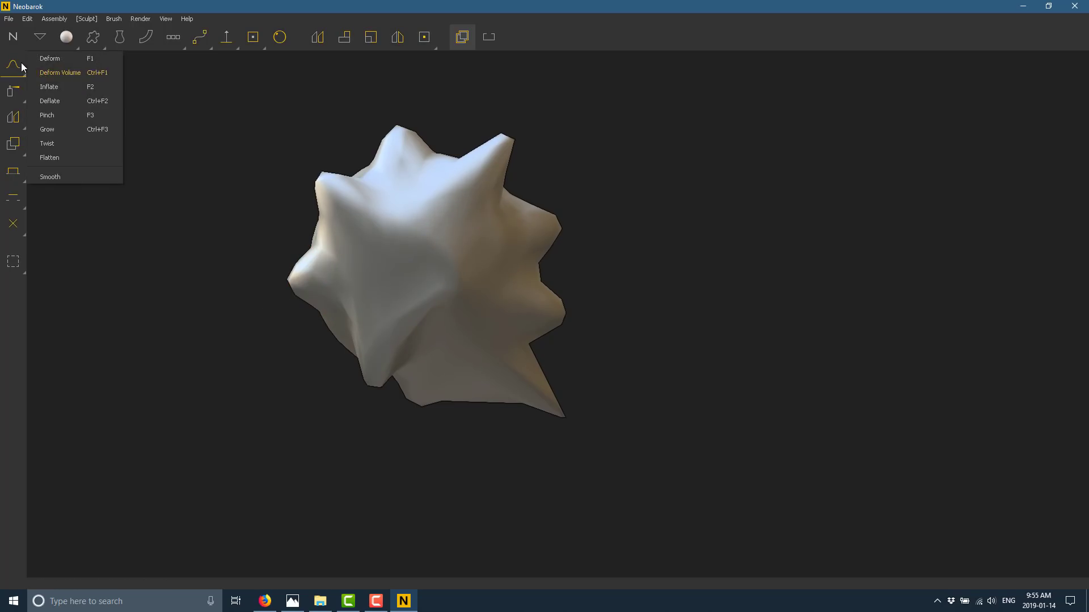
pyautogui.click(54, 116)
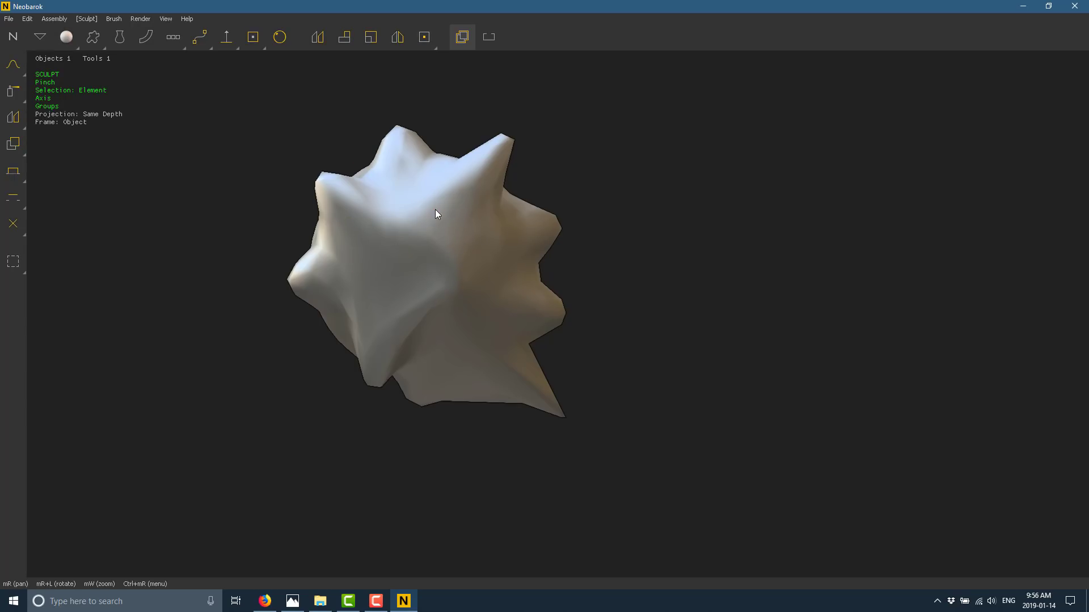
pyautogui.moveTo(418, 165); pyautogui.dragTo(447, 223)
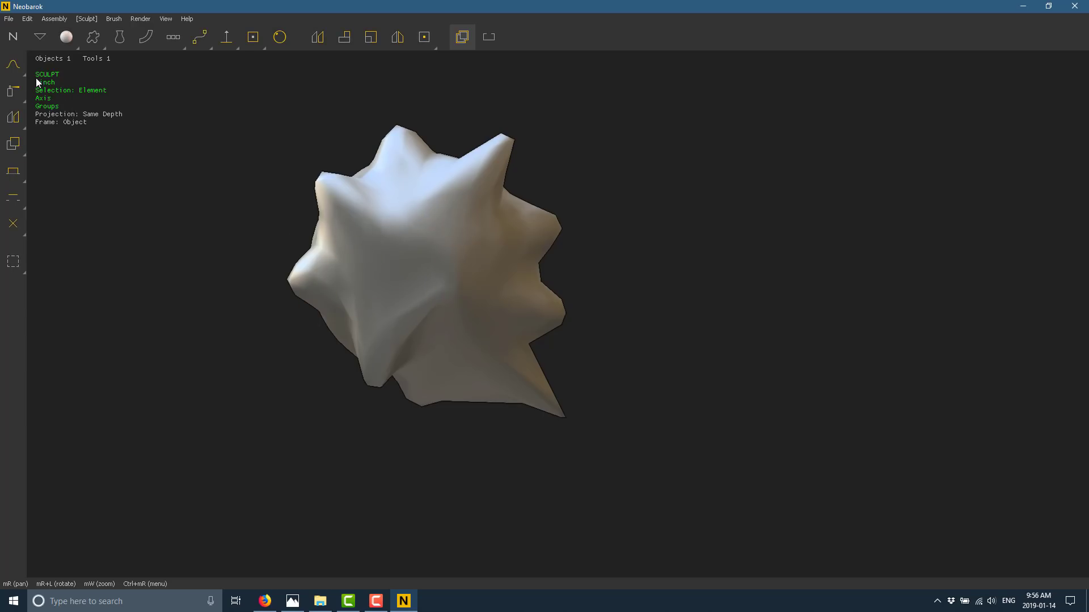
# Twist the upper-left surface into a trial spike with the Twist brush
pyautogui.click(13, 55)
pyautogui.click(13, 64)
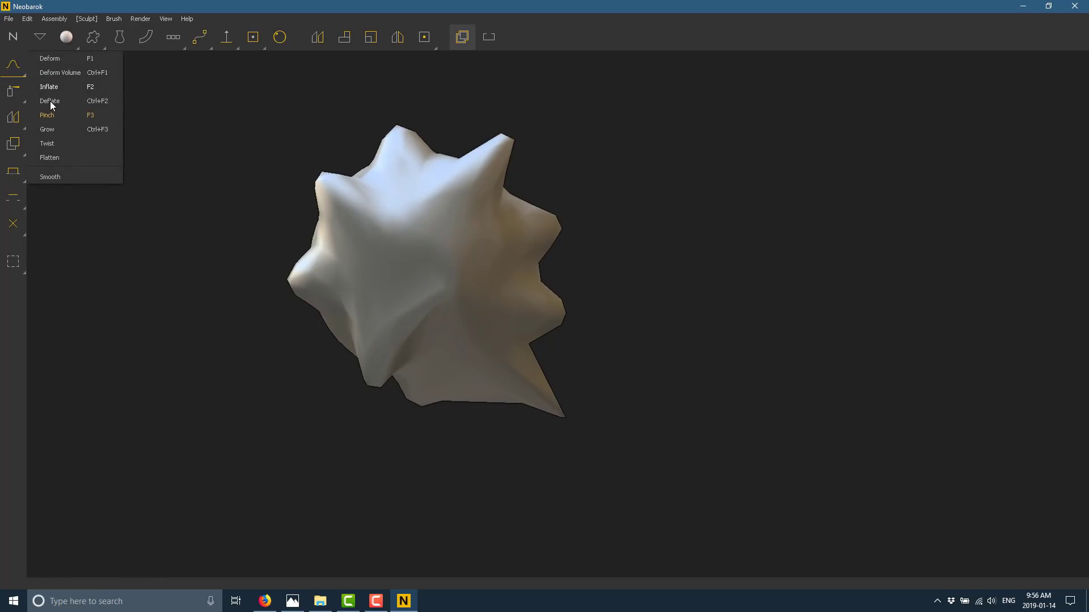
pyautogui.click(51, 145)
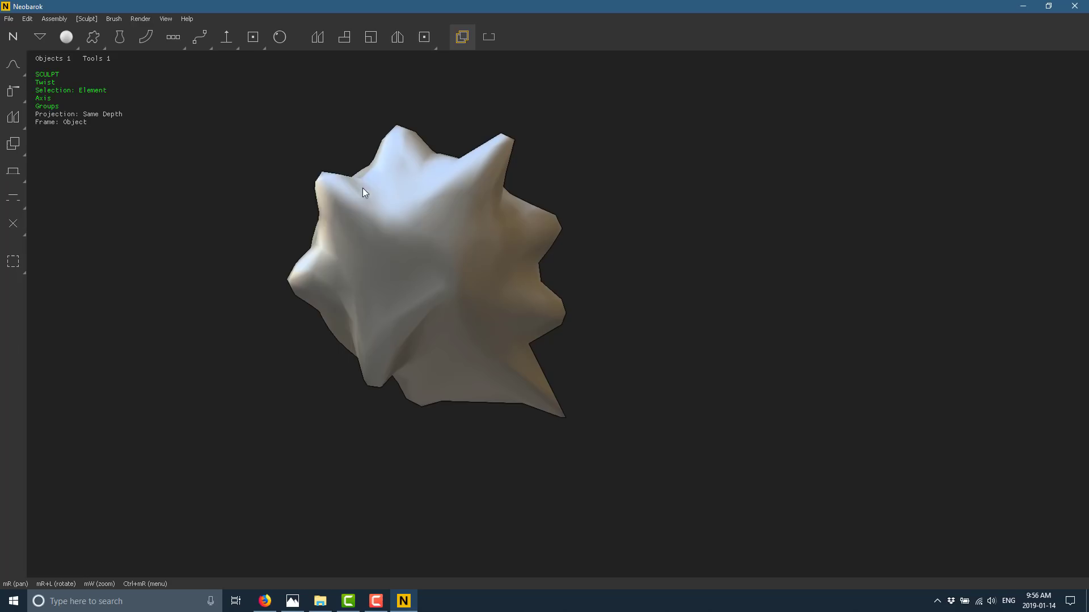
pyautogui.moveTo(361, 188)
pyautogui.mouseDown()
pyautogui.moveTo(478, 278)
pyautogui.moveTo(324, 240)
pyautogui.moveTo(365, 256)
pyautogui.moveTo(452, 167)
pyautogui.moveTo(620, 115)
pyautogui.moveTo(462, 103)
pyautogui.moveTo(554, 121)
pyautogui.mouseUp()
# Set the contour colour to red (#ff0000) and start the Render turntable spin
pyautogui.press('Escape')
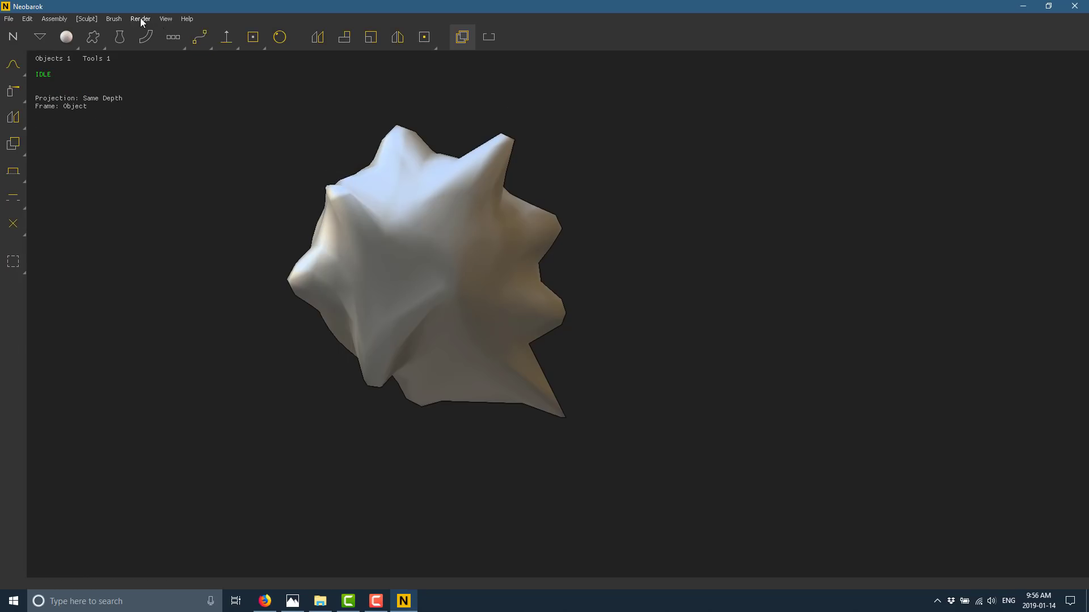
pyautogui.click(140, 19)
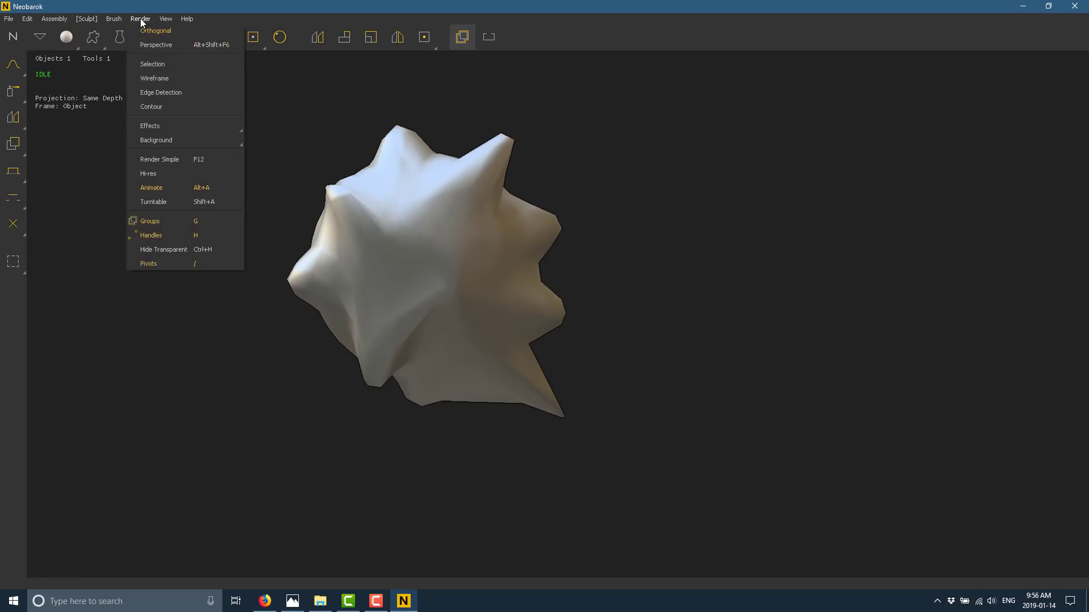
pyautogui.click(163, 79)
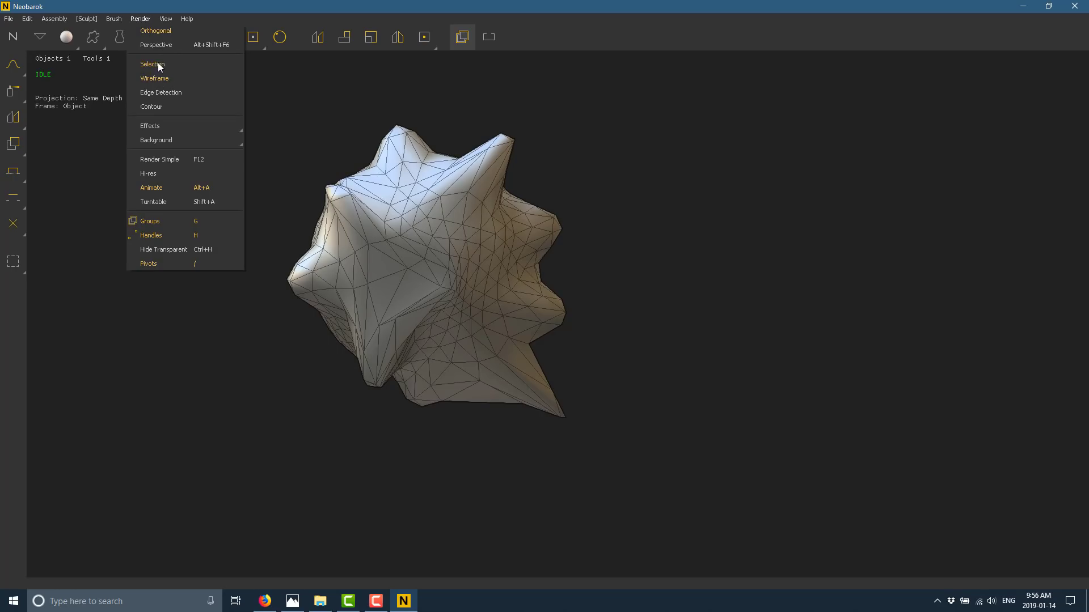
pyautogui.click(161, 79)
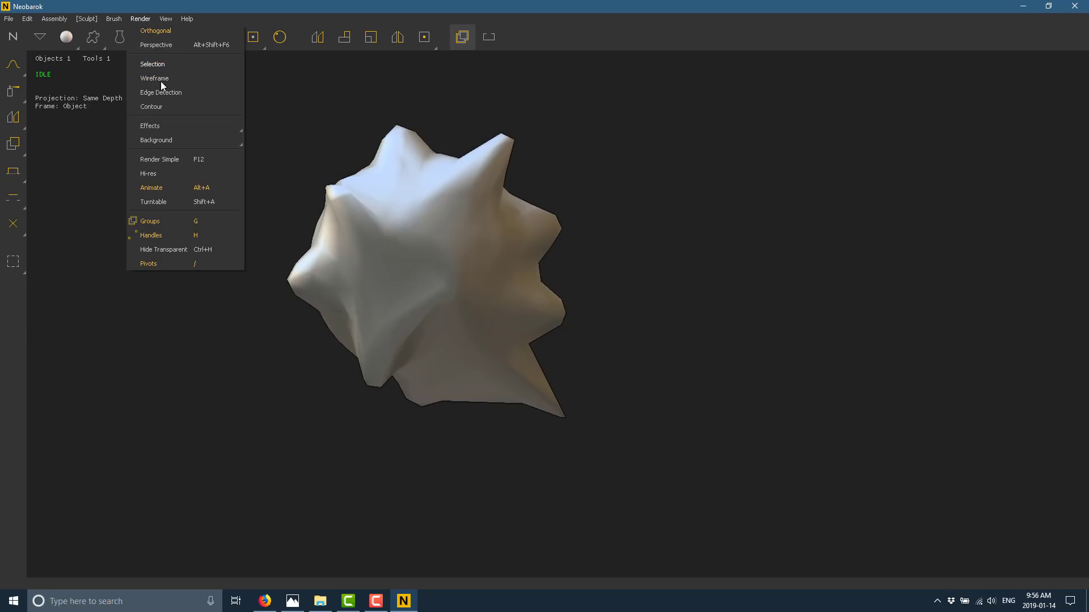
pyautogui.click(152, 107)
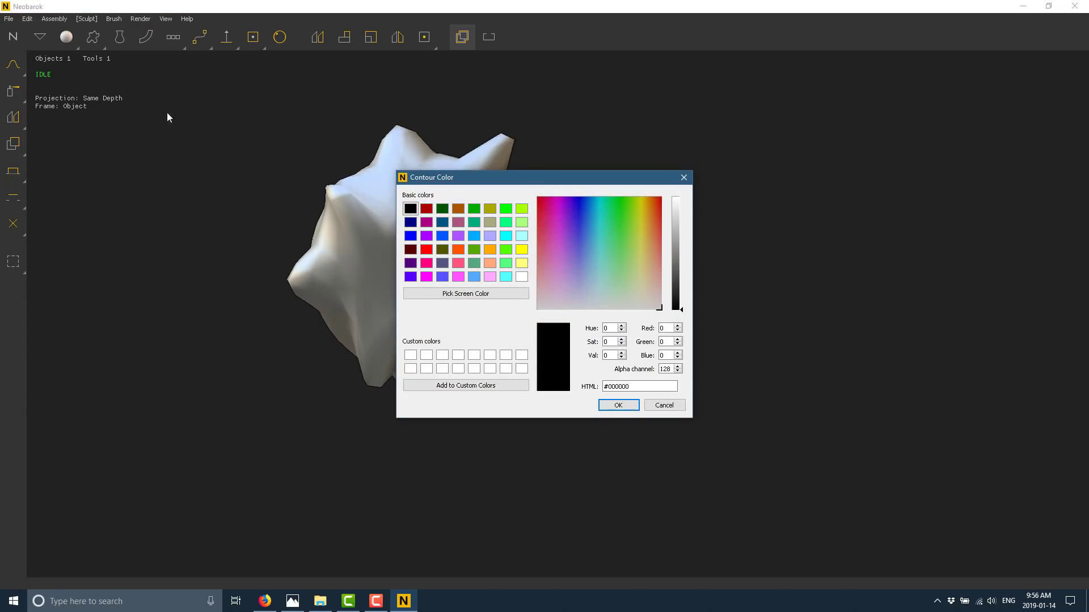
pyautogui.click(429, 253)
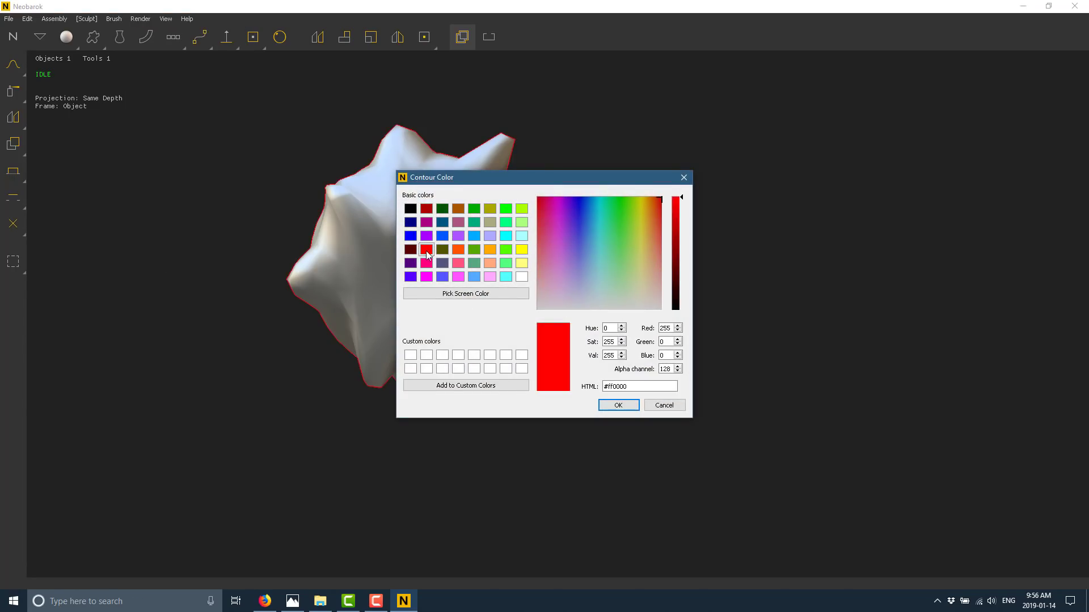
pyautogui.click(618, 405)
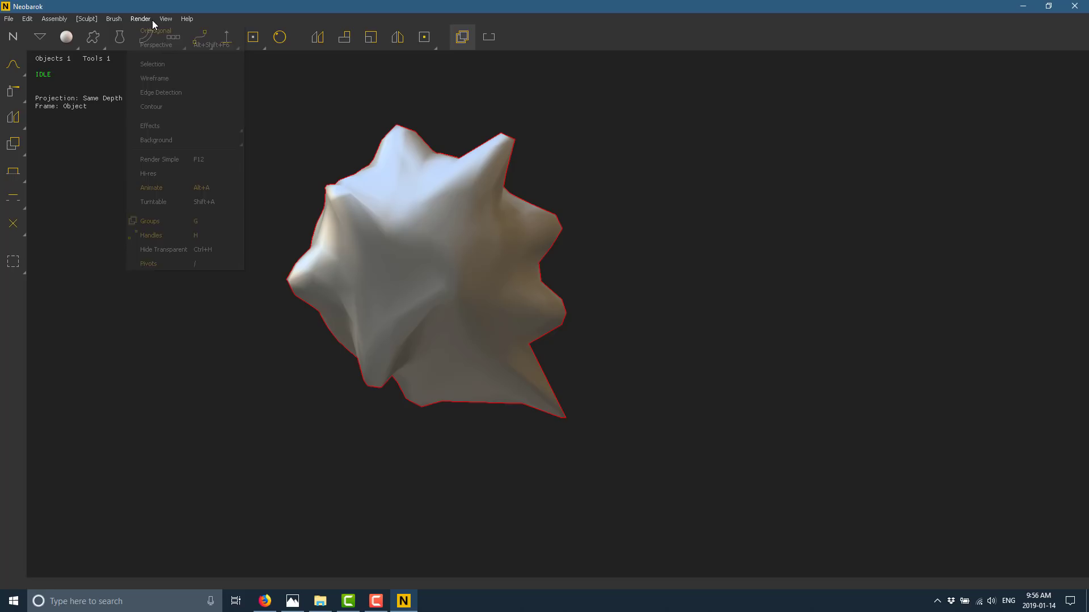
pyautogui.click(164, 202)
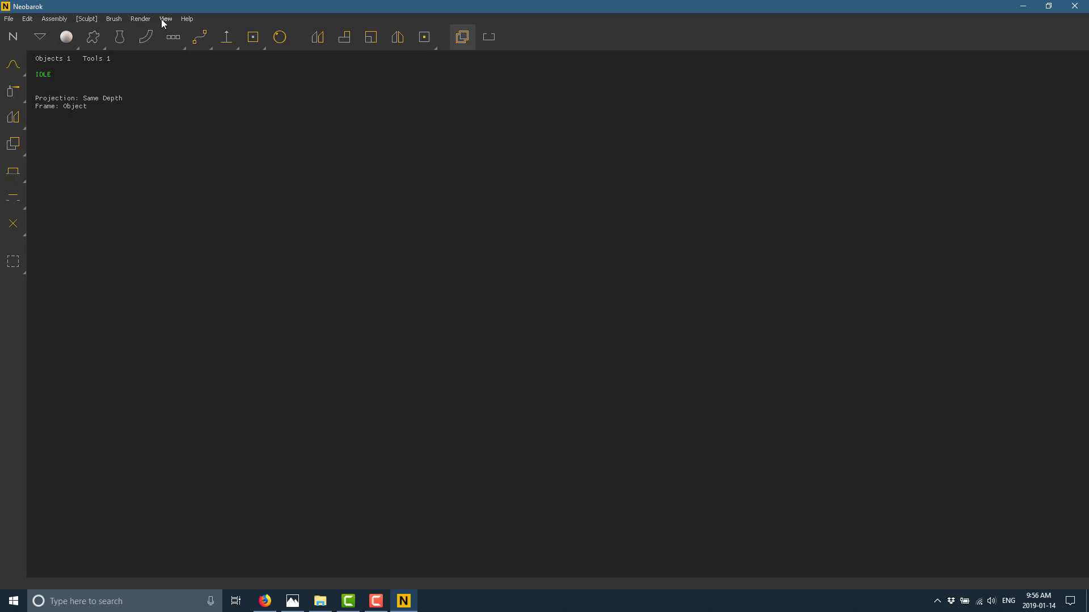
# Start a new scene, confirming the current model is discarded
pyautogui.click(9, 18)
pyautogui.click(17, 35)
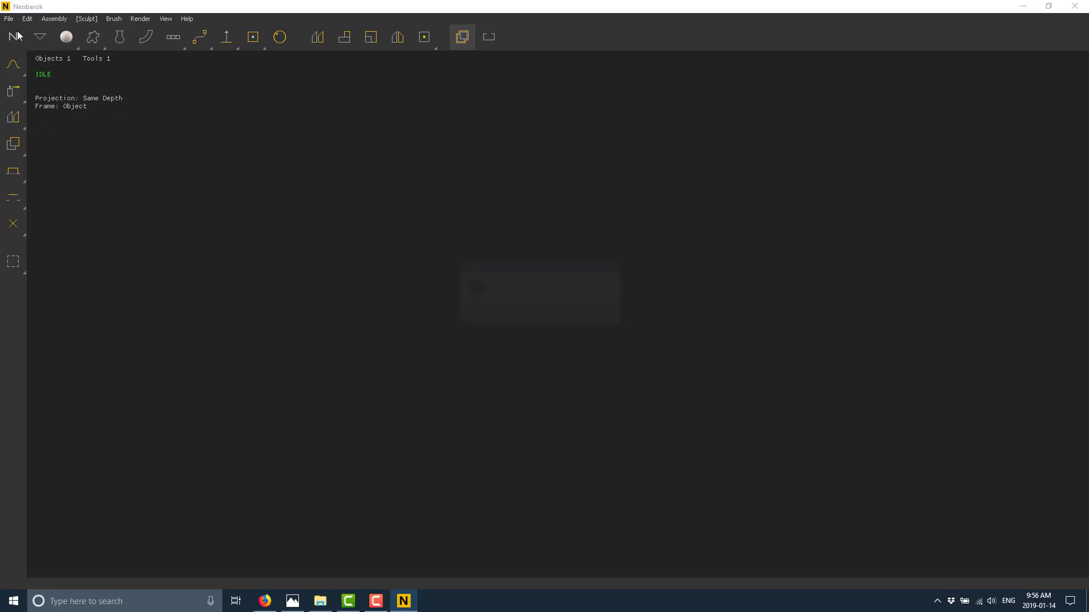
pyautogui.click(550, 310)
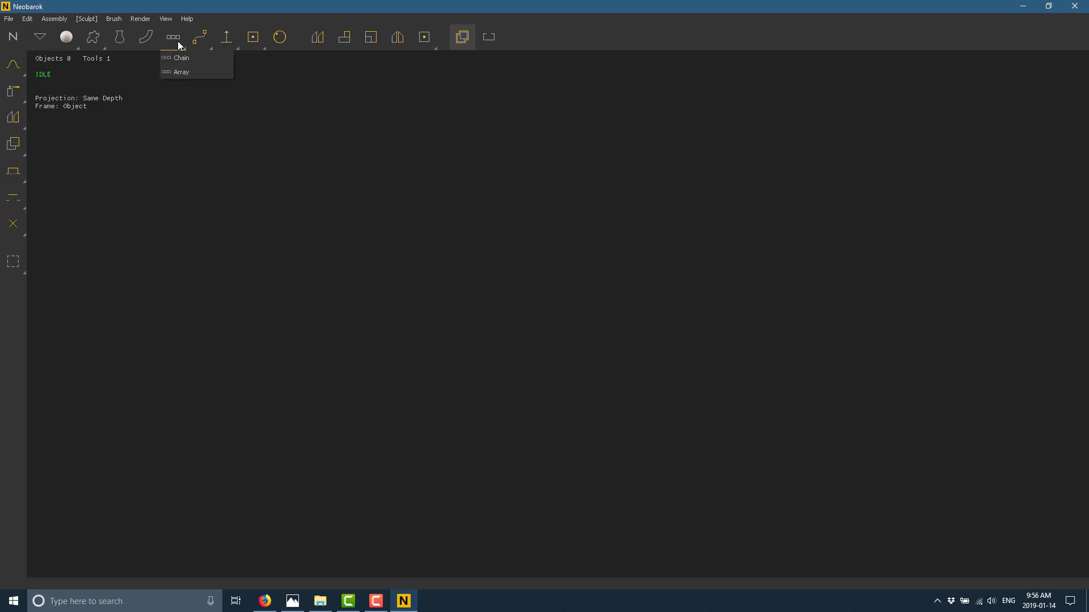
# Try the Tube tool, cancel it, and browse the Render and File menus
pyautogui.click(148, 39)
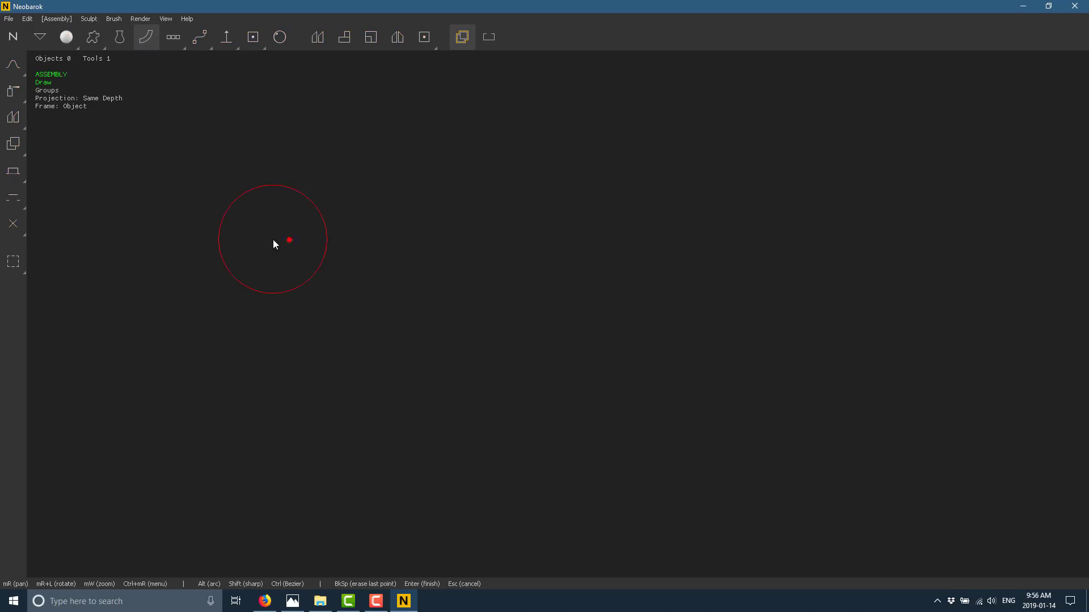
pyautogui.scroll(5, 274, 239)
pyautogui.press('Escape')
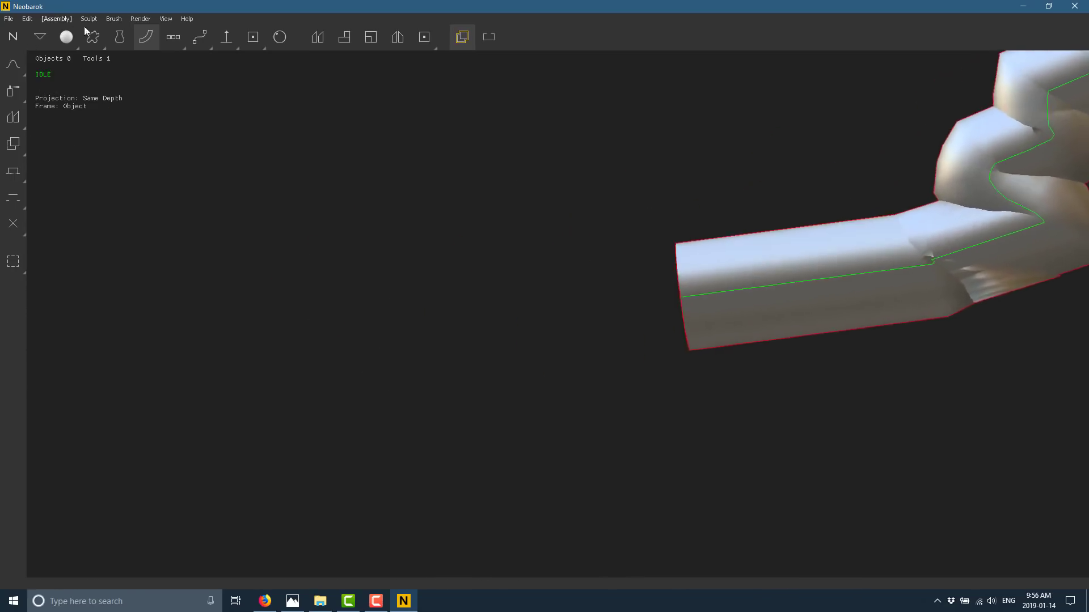
pyautogui.click(140, 18)
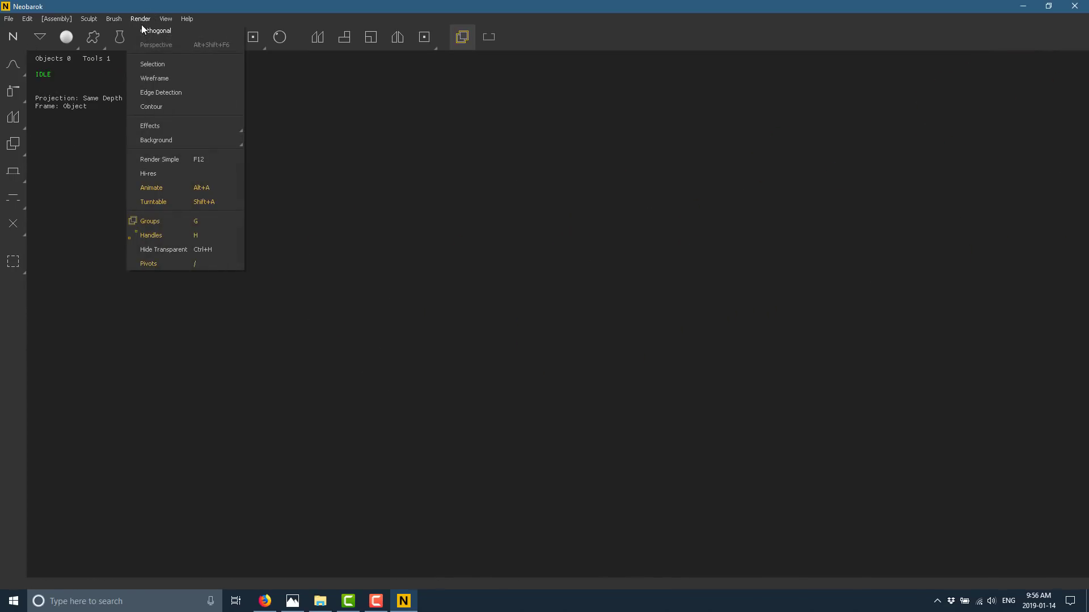
pyautogui.moveTo(9, 20)
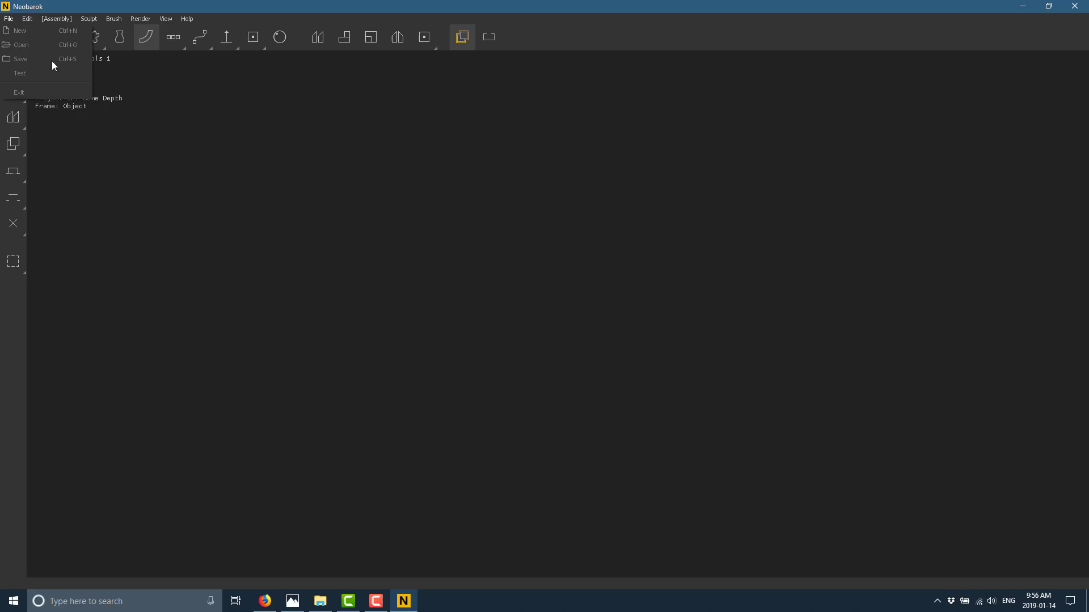
pyautogui.click(134, 132)
pyautogui.press('Escape')
pyautogui.click(8, 20)
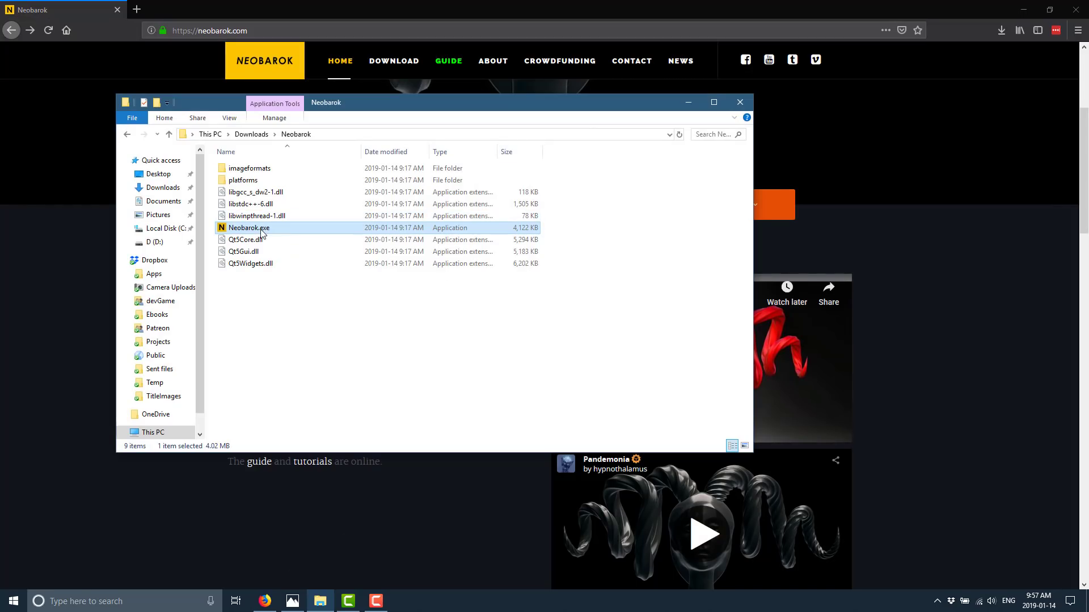
# Launch Neobarok.exe on the high-performance NVIDIA processor after cancelling the security warning
pyautogui.doubleClick(250, 228)
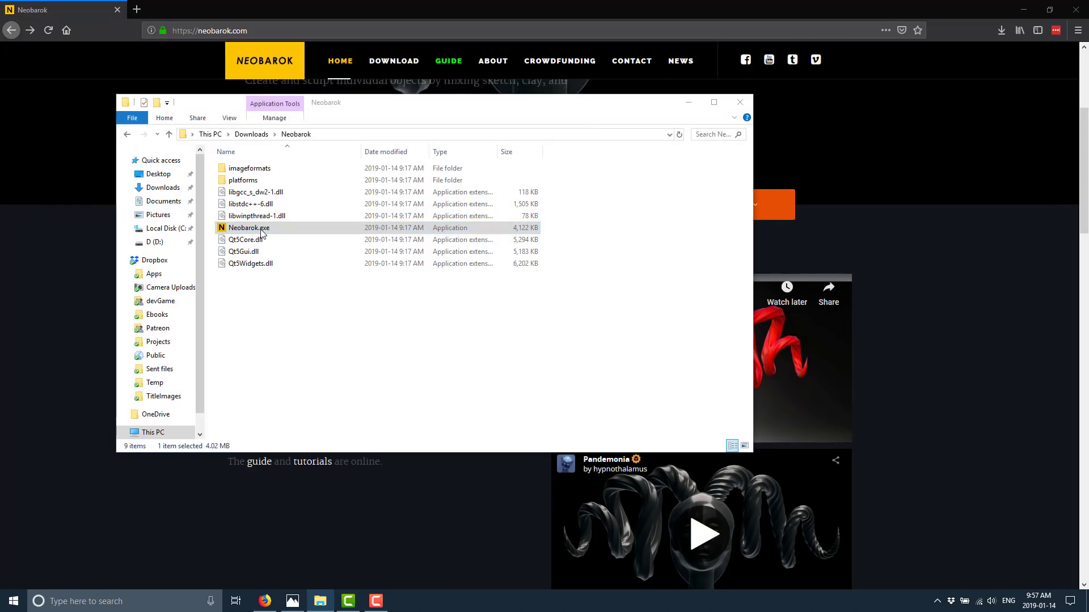
pyautogui.click(629, 314)
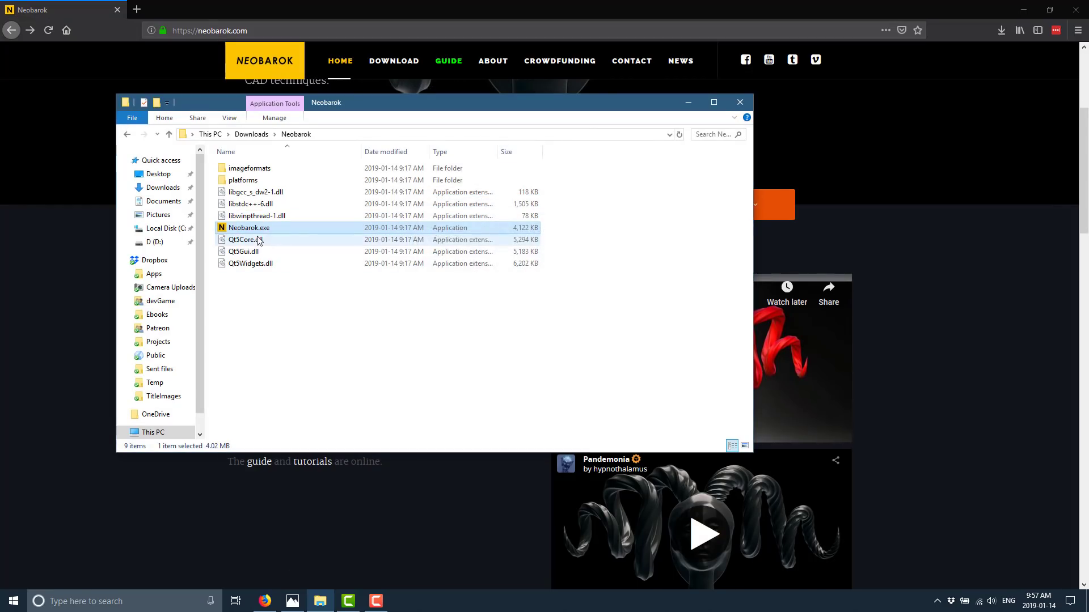
pyautogui.rightClick(253, 228)
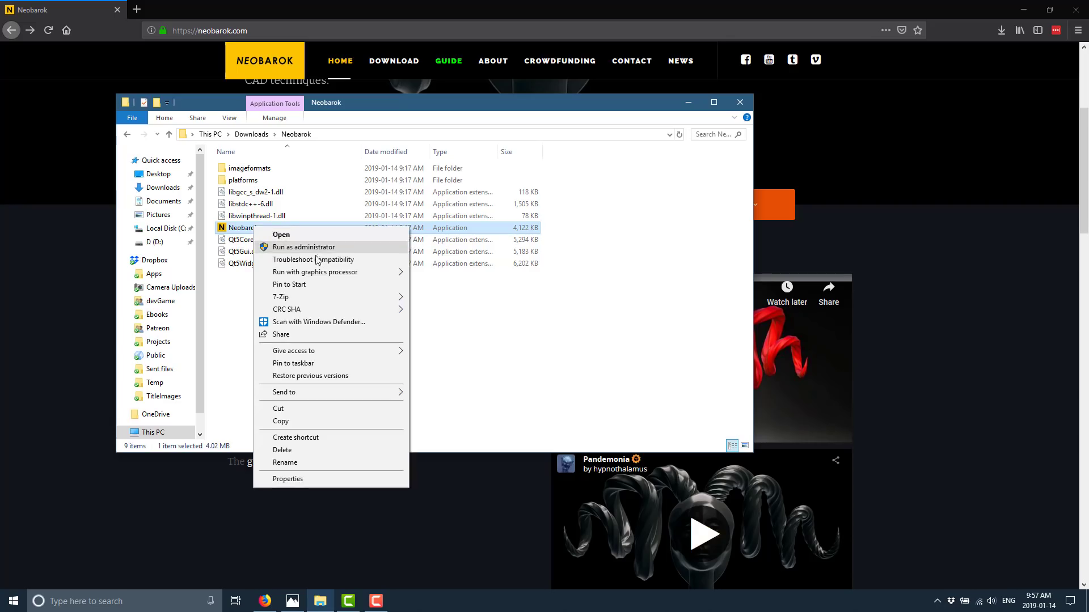
pyautogui.moveTo(340, 272)
pyautogui.click(426, 275)
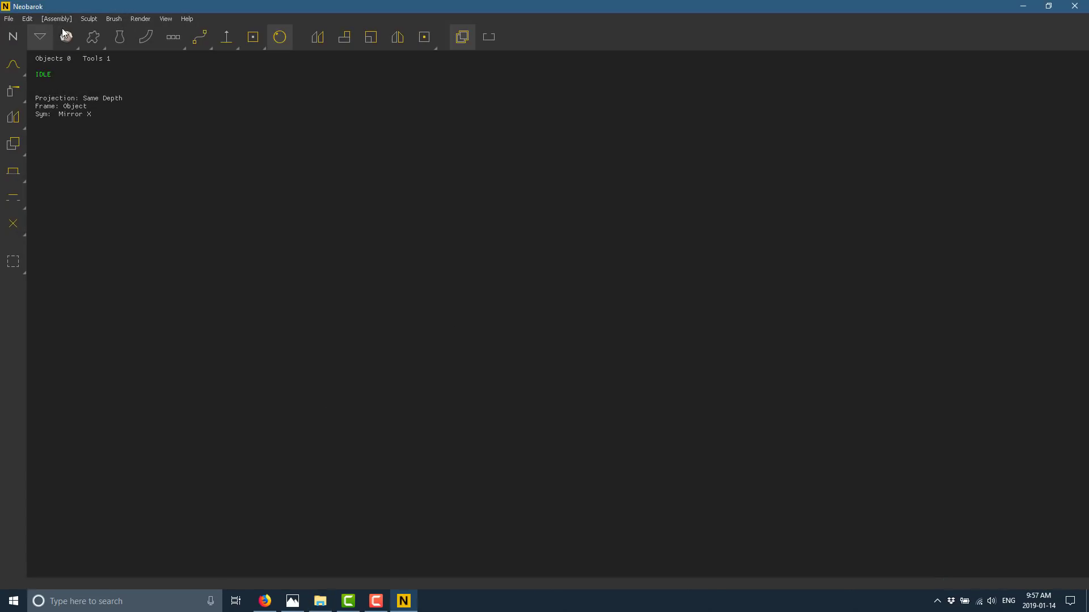
# Drag out a sphere primitive with Mirror X, creating a mirrored pair
pyautogui.click(66, 38)
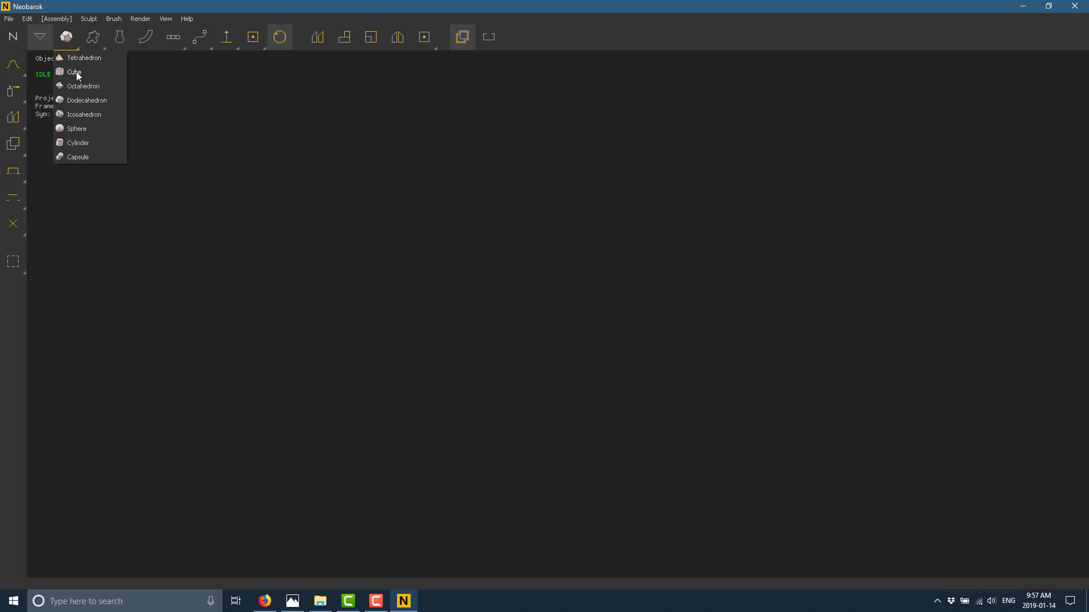
pyautogui.click(76, 71)
pyautogui.click(67, 40)
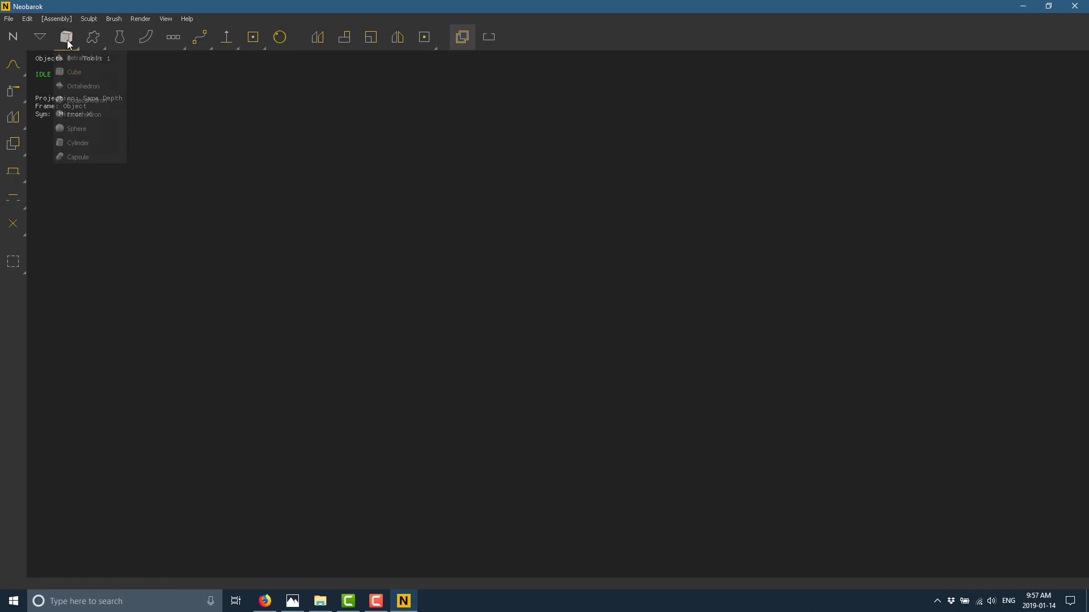
pyautogui.click(79, 129)
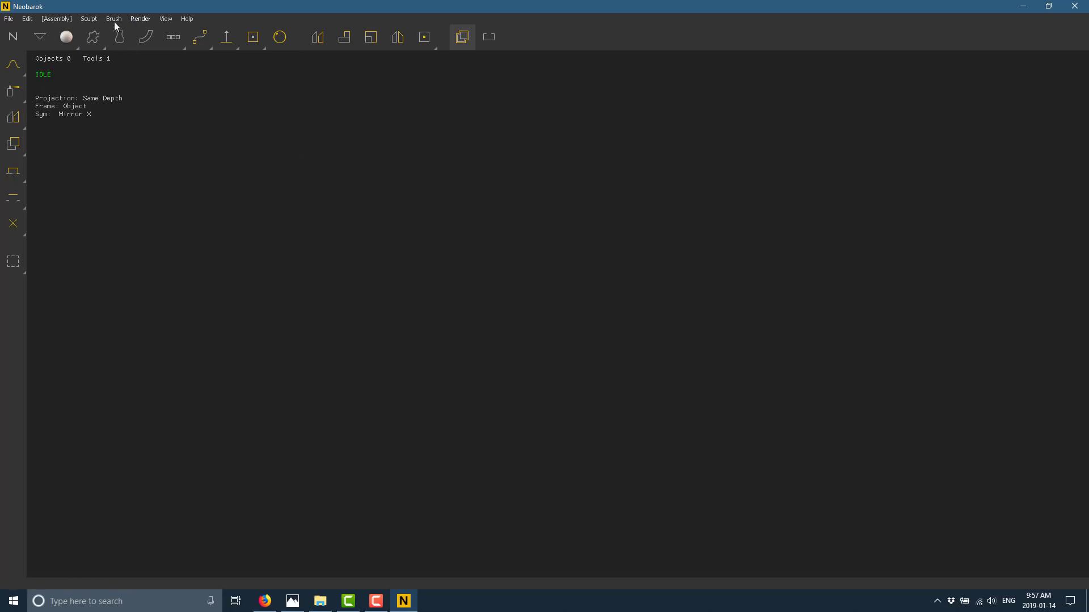
pyautogui.moveTo(207, 229); pyautogui.dragTo(381, 451)
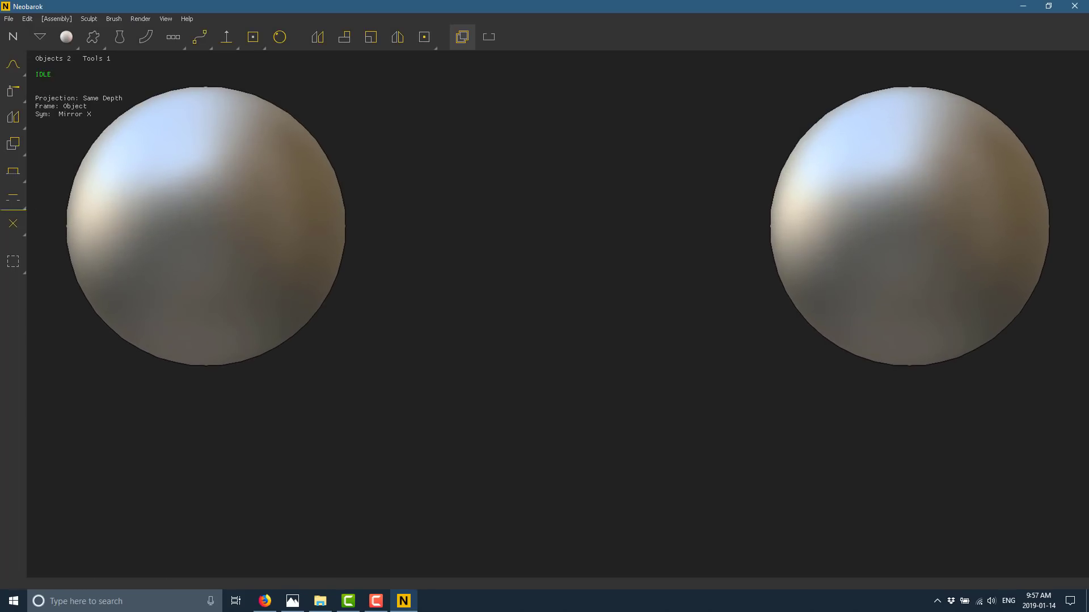
# Deform the mirrored spheres into jagged, wing-like lobes meeting at the centre
pyautogui.click(13, 64)
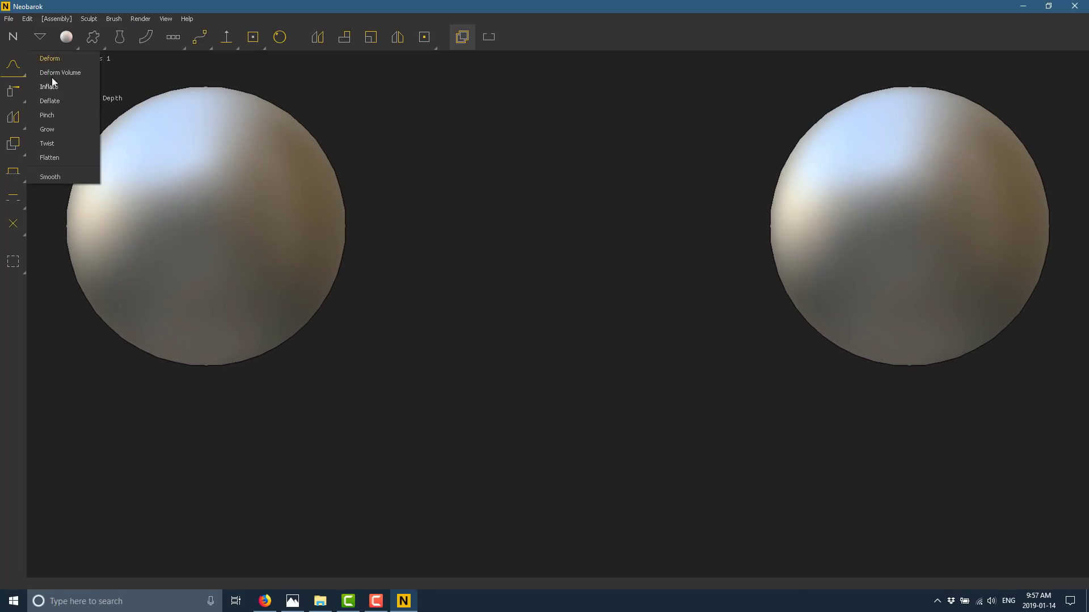
pyautogui.click(50, 58)
pyautogui.moveTo(280, 276)
pyautogui.mouseDown()
pyautogui.moveTo(405, 288)
pyautogui.moveTo(501, 383)
pyautogui.moveTo(531, 394)
pyautogui.moveTo(602, 362)
pyautogui.moveTo(423, 340)
pyautogui.moveTo(345, 447)
pyautogui.moveTo(221, 360)
pyautogui.moveTo(159, 335)
pyautogui.moveTo(225, 361)
pyautogui.mouseUp()
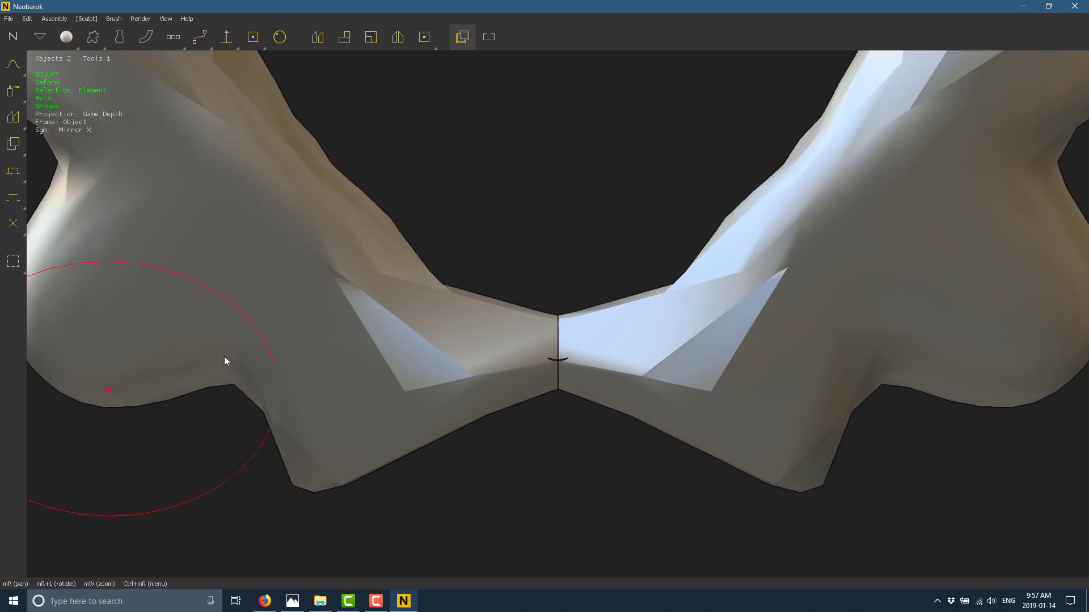
pyautogui.moveTo(382, 345)
pyautogui.mouseDown()
pyautogui.moveTo(420, 311)
pyautogui.moveTo(351, 244)
pyautogui.moveTo(405, 307)
pyautogui.moveTo(395, 268)
pyautogui.moveTo(437, 256)
pyautogui.moveTo(349, 255)
pyautogui.moveTo(270, 284)
pyautogui.mouseUp()
pyautogui.moveTo(214, 190); pyautogui.dragTo(136, 175)
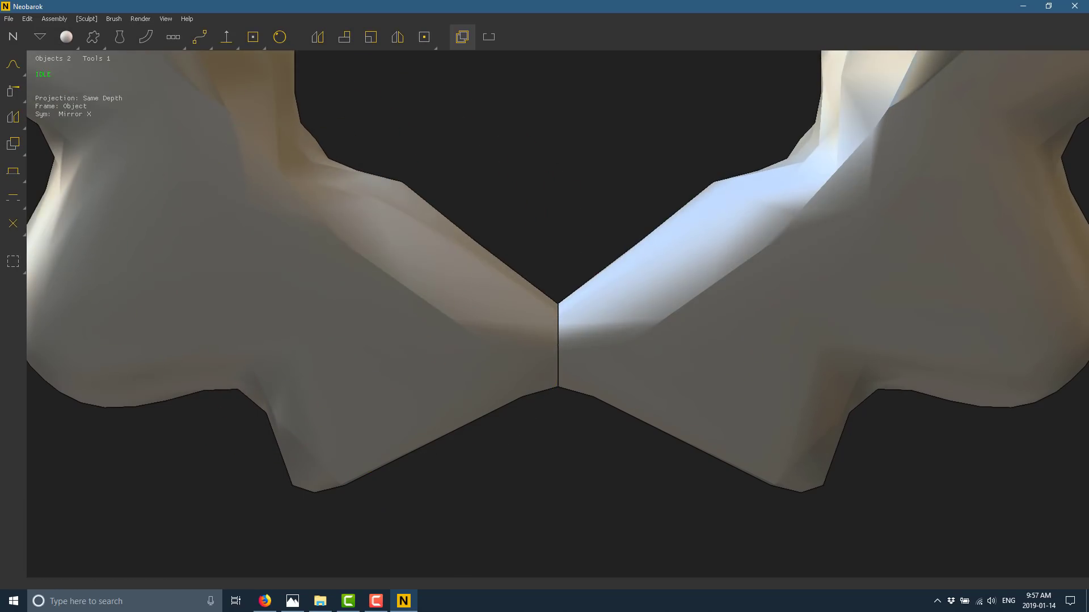
pyautogui.scroll(2, 426, 291)
pyautogui.scroll(-4, 428, 292)
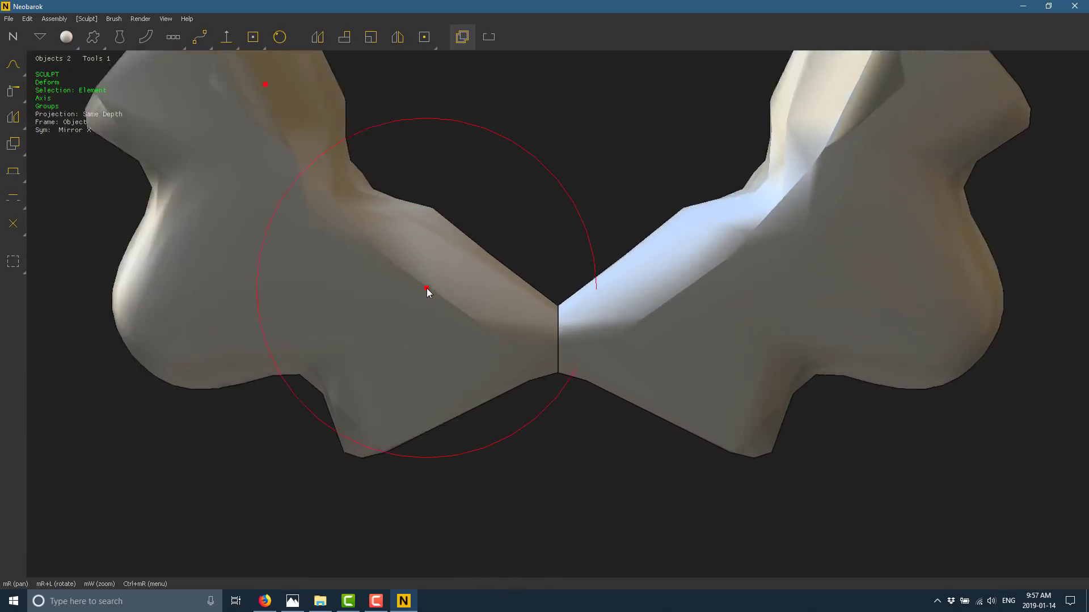
pyautogui.scroll(-4, 427, 292)
# Set the Brush material colour to red and apply it to both mirrored lobes with Paint Material
pyautogui.moveTo(10, 101)
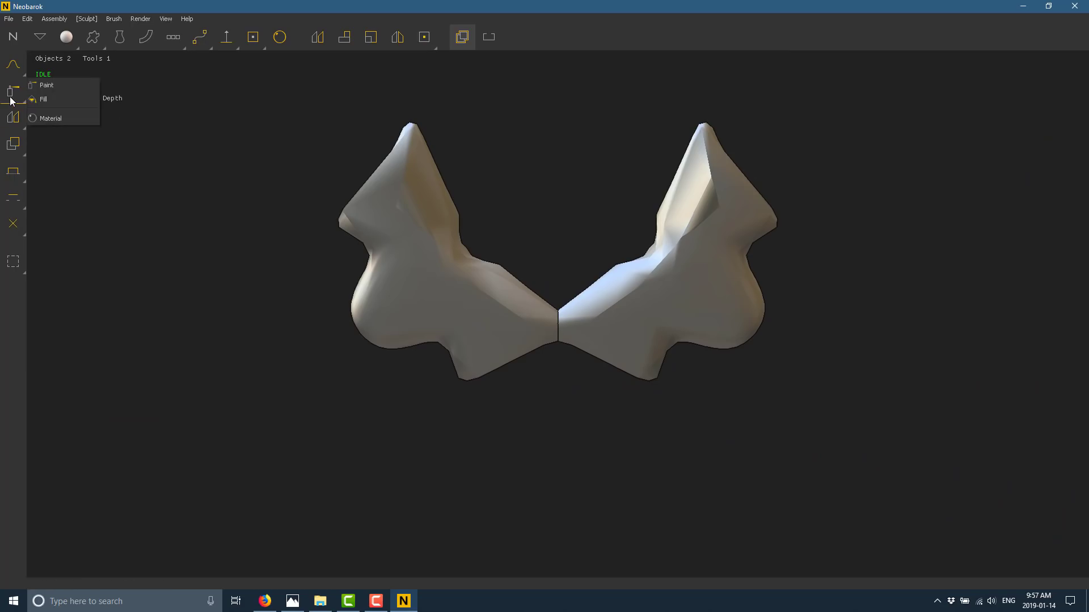
pyautogui.click(51, 118)
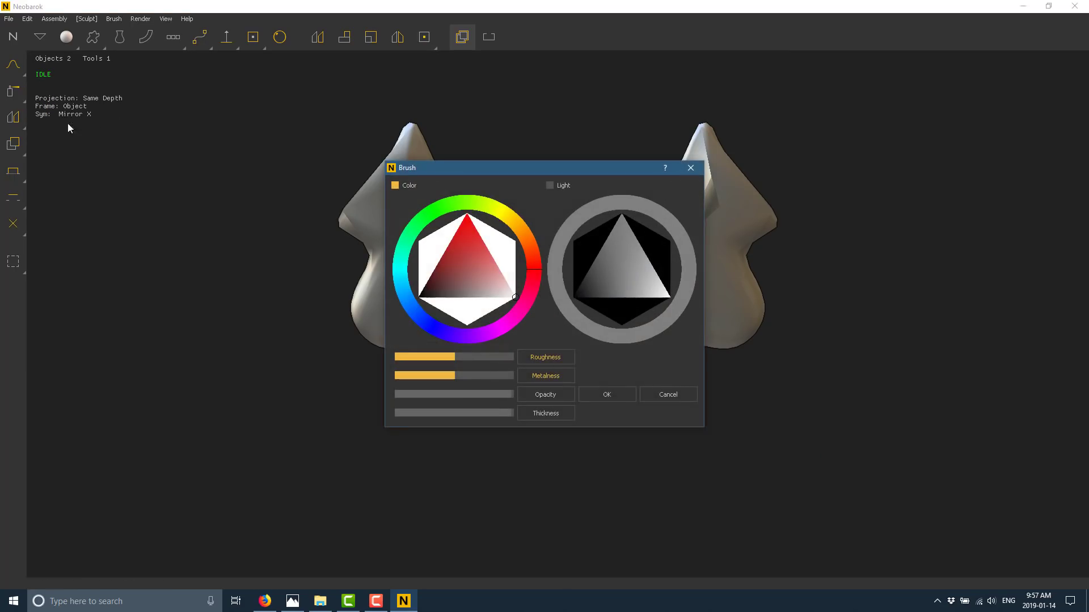
pyautogui.moveTo(443, 266)
pyautogui.mouseDown()
pyautogui.moveTo(471, 246)
pyautogui.moveTo(468, 226)
pyautogui.mouseUp()
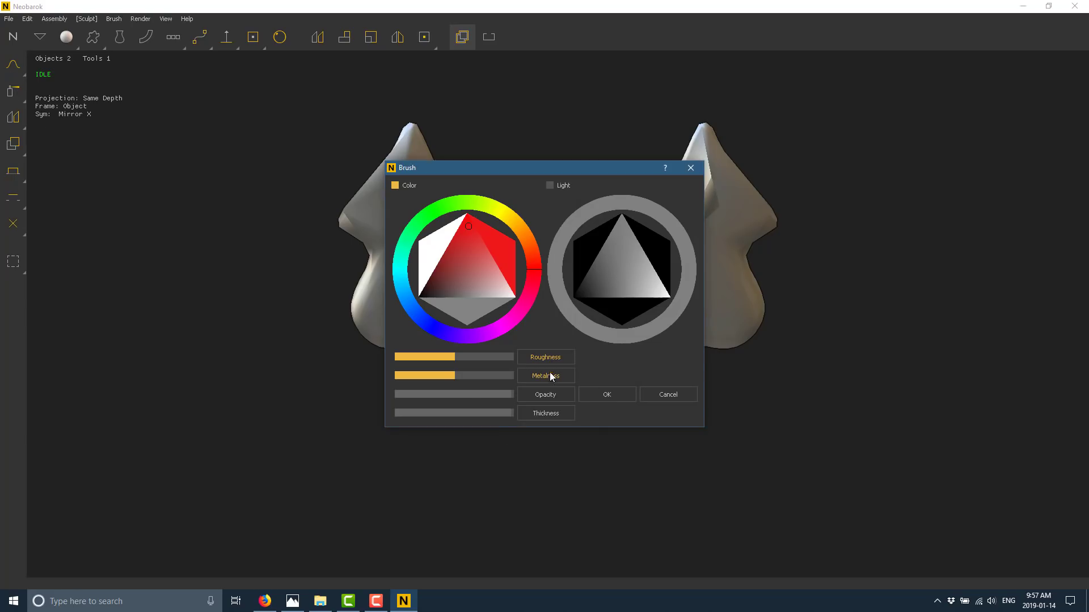
pyautogui.click(606, 395)
pyautogui.click(13, 90)
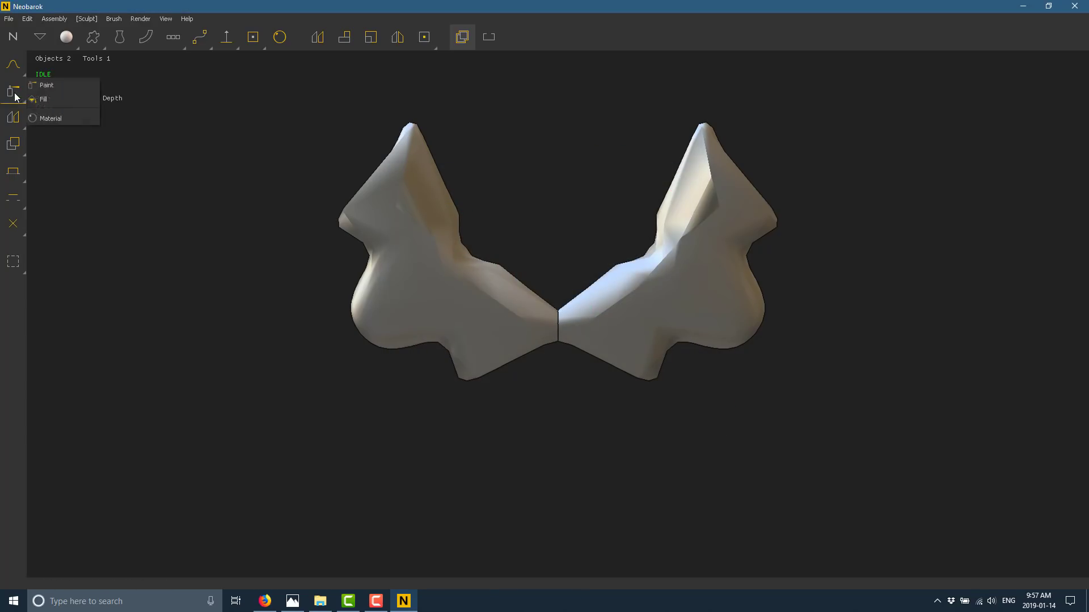
pyautogui.click(62, 83)
pyautogui.click(400, 221)
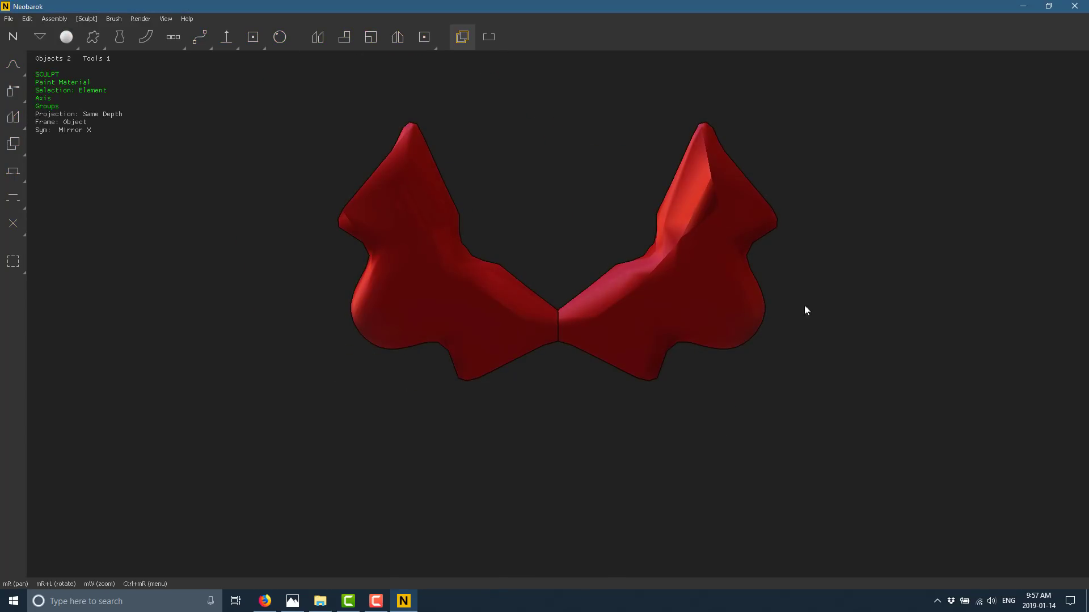
pyautogui.click(11, 94)
# Change the brush material to blue with Metalness off and repaint the mirrored sculpt
pyautogui.click(60, 119)
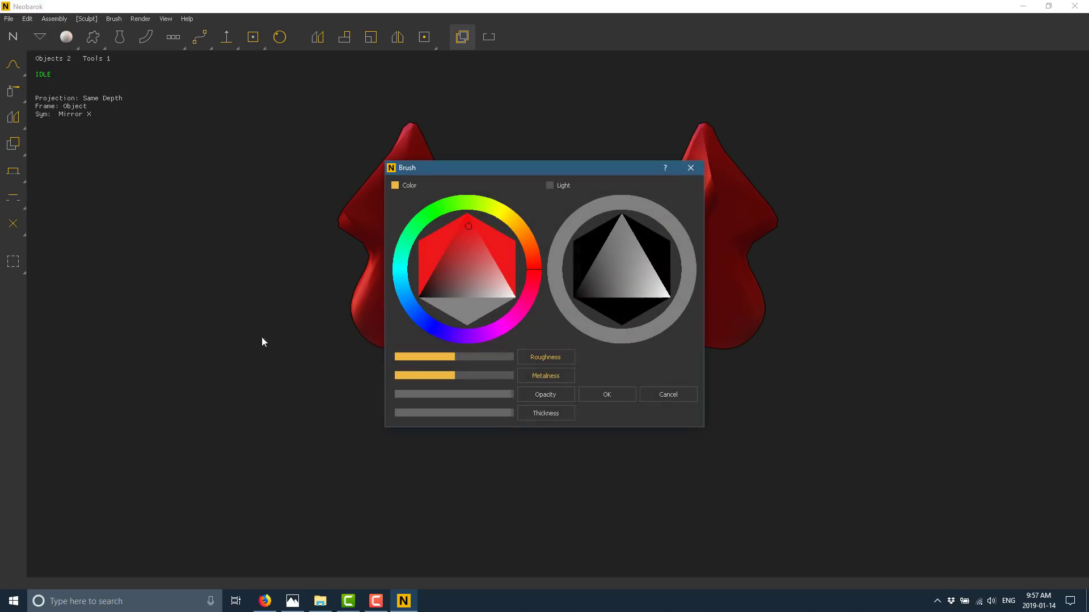
pyautogui.moveTo(485, 333); pyautogui.dragTo(428, 322)
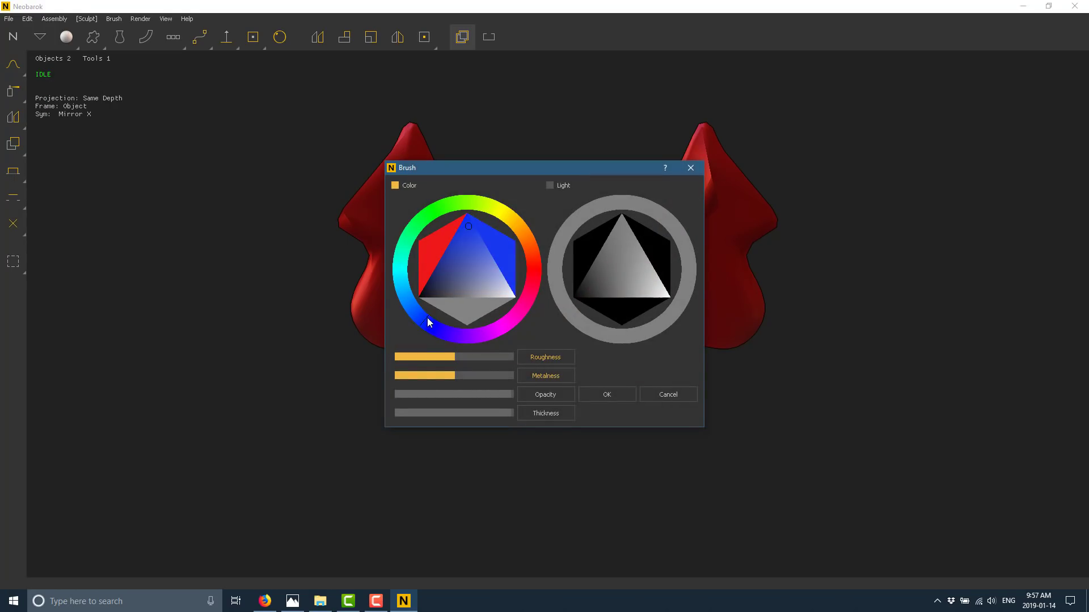
pyautogui.click(546, 376)
pyautogui.click(609, 396)
pyautogui.click(417, 220)
pyautogui.moveTo(612, 223); pyautogui.dragTo(692, 214, button='right')
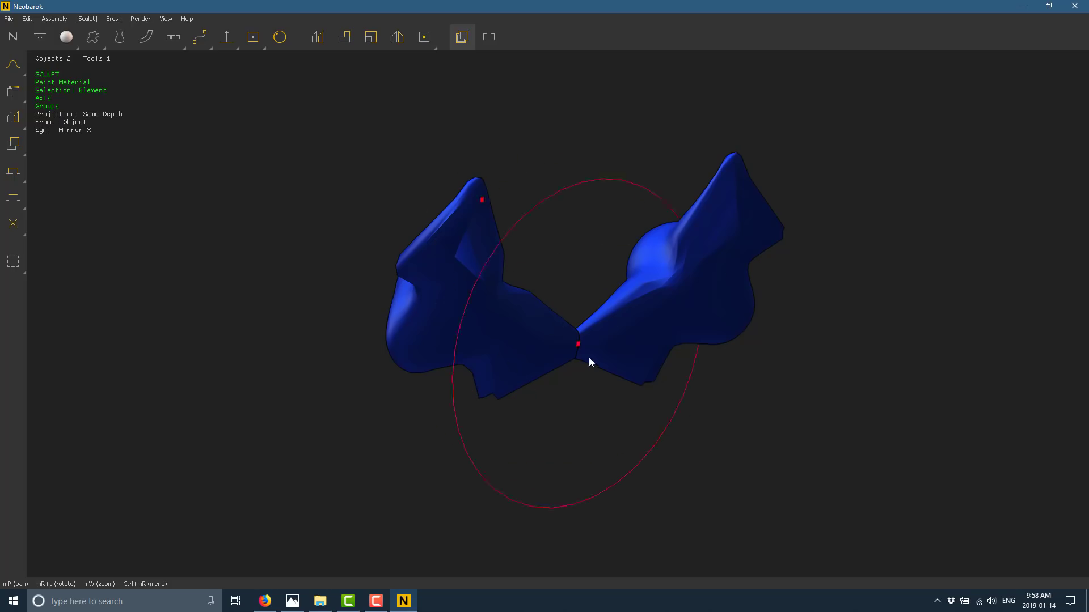
# Pan across the blue shape, then bring up Firefox's neobarok.com Download page with the 1.1.3 links
pyautogui.moveTo(593, 363)
pyautogui.mouseDown(button='right')
pyautogui.moveTo(613, 400)
pyautogui.moveTo(453, 340)
pyautogui.mouseUp(button='right')
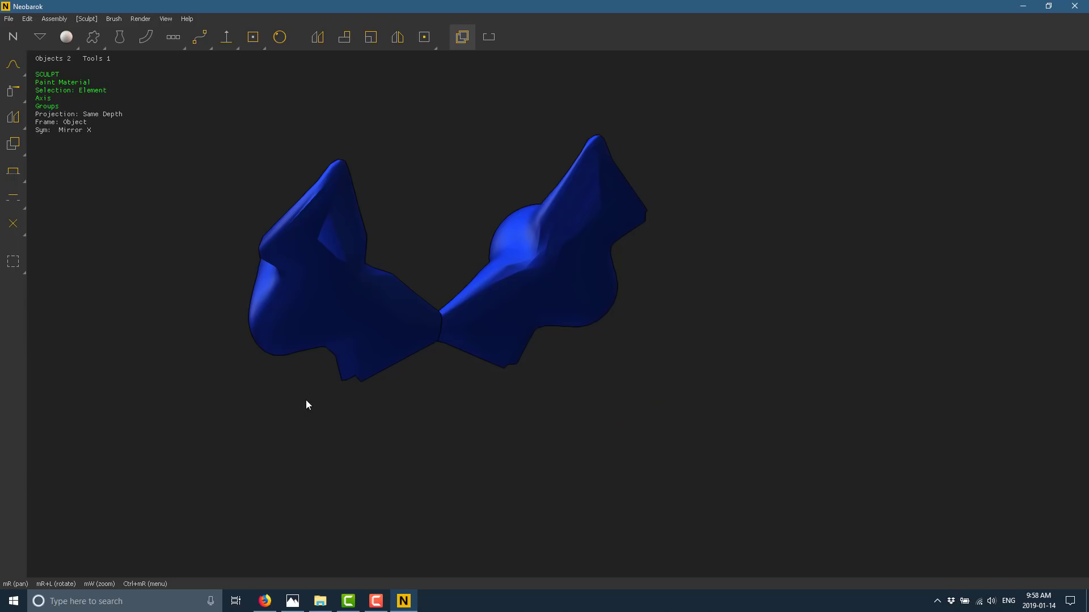
pyautogui.click(266, 601)
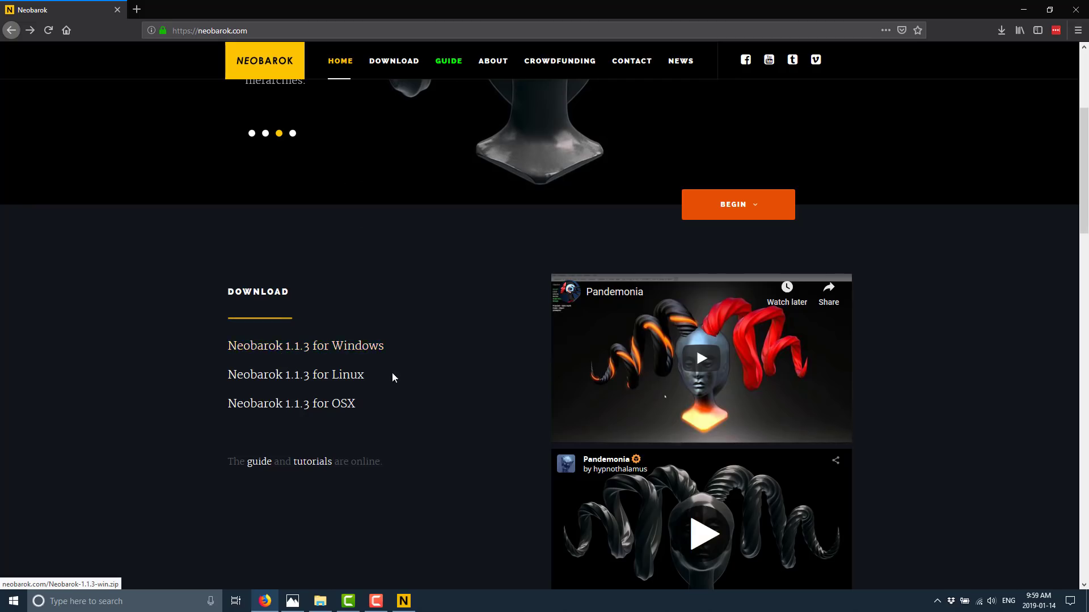
# Open the neobarok.wordpress.com news blog in a new Firefox tab from the homepage navigation
pyautogui.scroll(4, 394, 378)
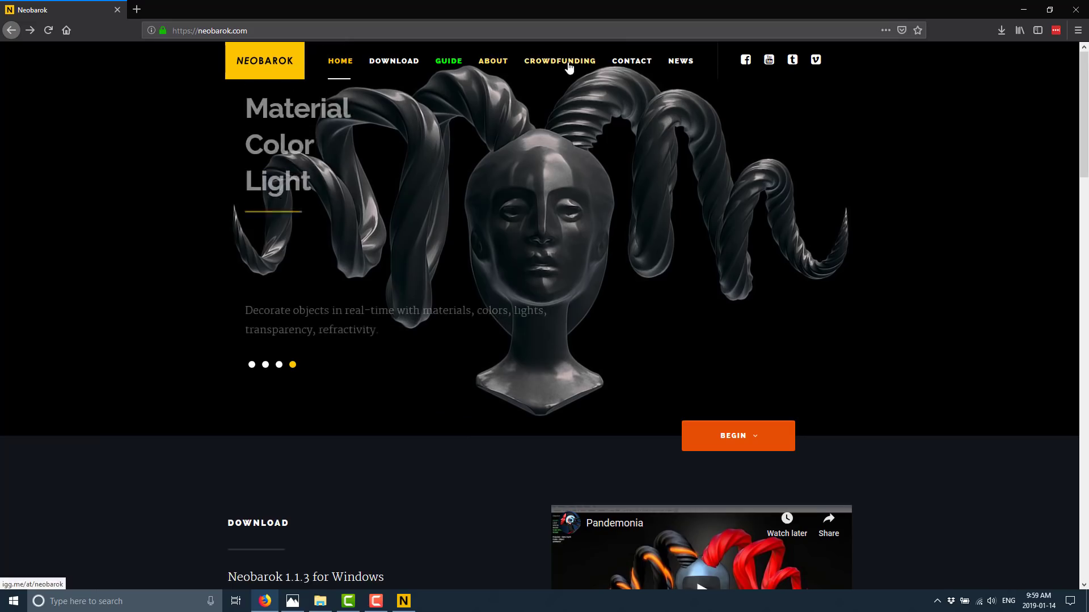
pyautogui.click(676, 63)
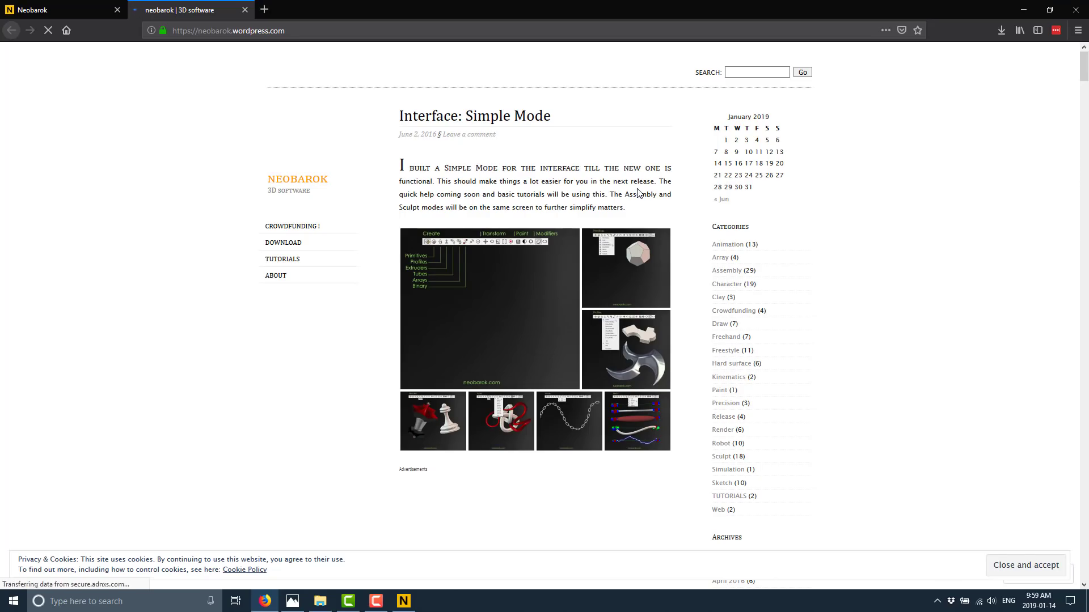
# Scroll down the WordPress blog's recent posts to the Crowdfunding post
pyautogui.scroll(-6, 557, 199)
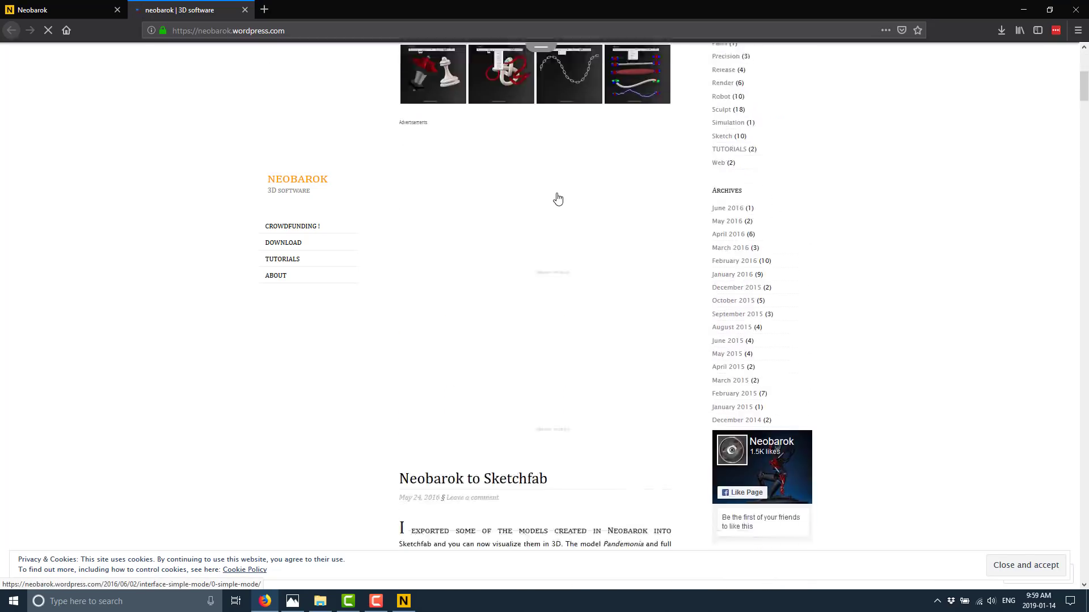
pyautogui.scroll(-20, 557, 199)
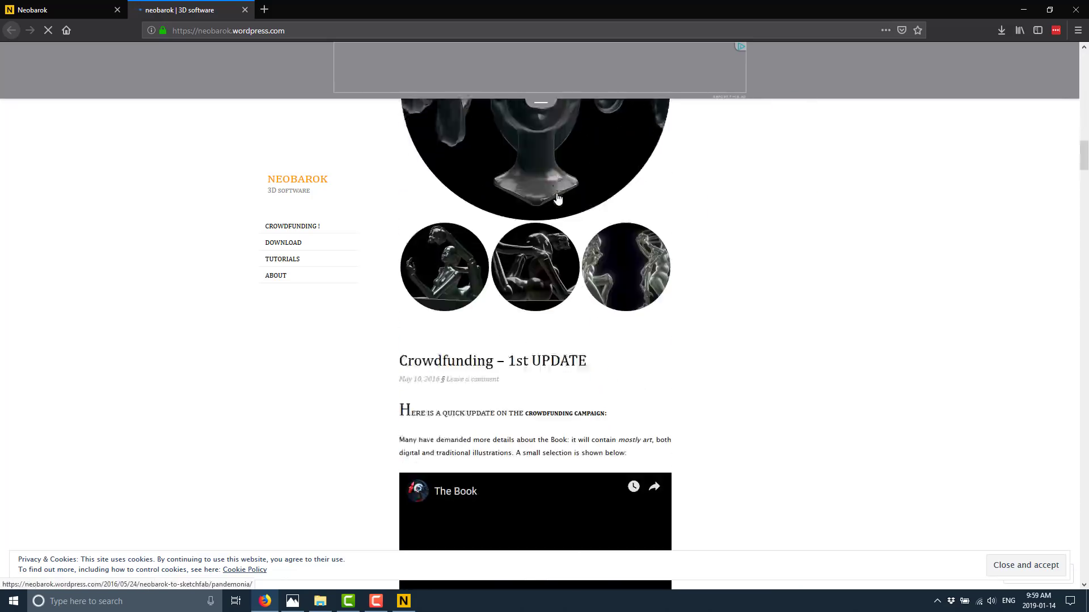
pyautogui.scroll(-4, 557, 197)
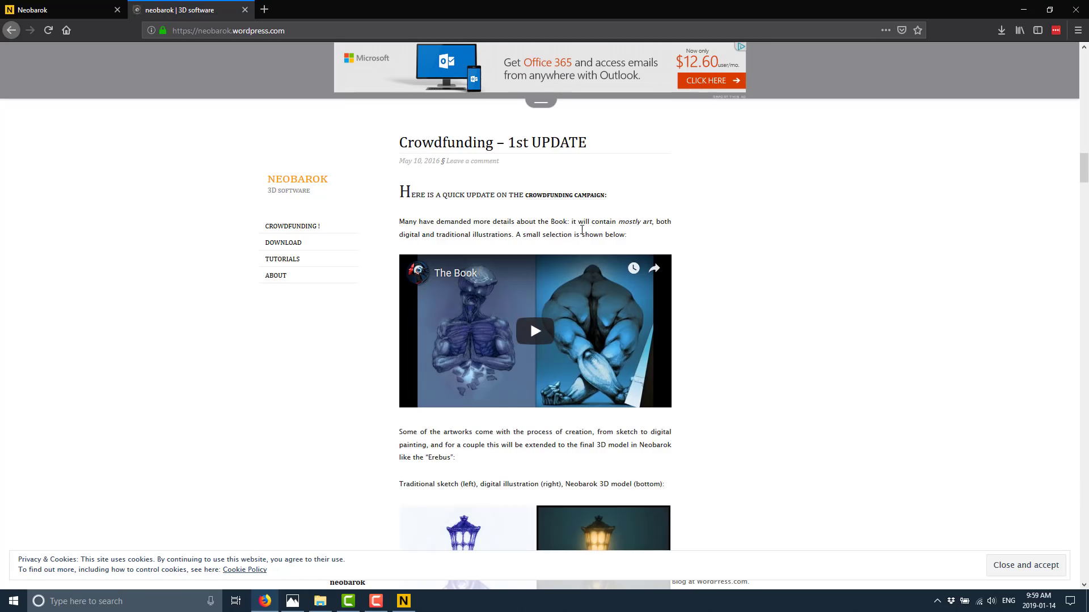
pyautogui.scroll(-2, 581, 229)
# Return to the first neobarok.com tab and scroll to its Download section
pyautogui.click(57, 7)
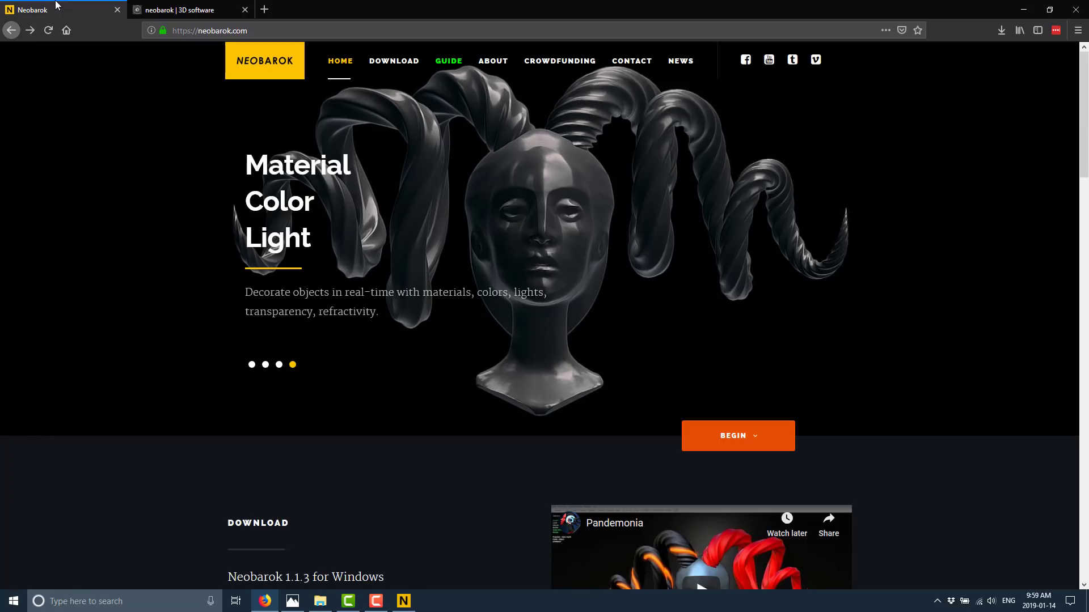
pyautogui.scroll(-10, 634, 272)
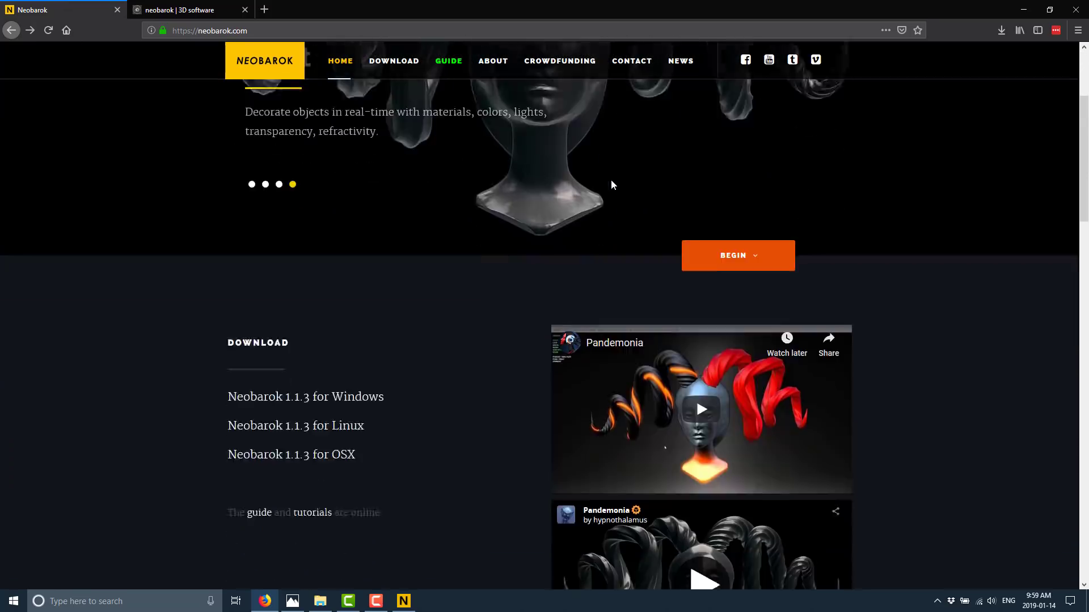
pyautogui.scroll(-2, 625, 241)
pyautogui.scroll(7, 661, 201)
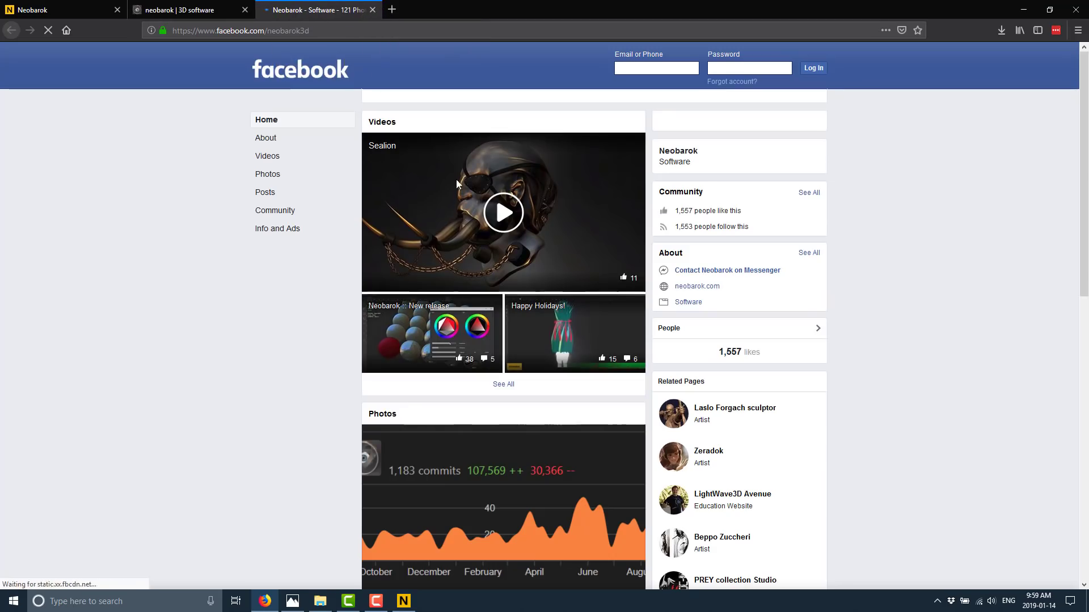
# Scroll Neobarok's Facebook page and dismiss the login prompt with Not Now
pyautogui.scroll(-5, 445, 308)
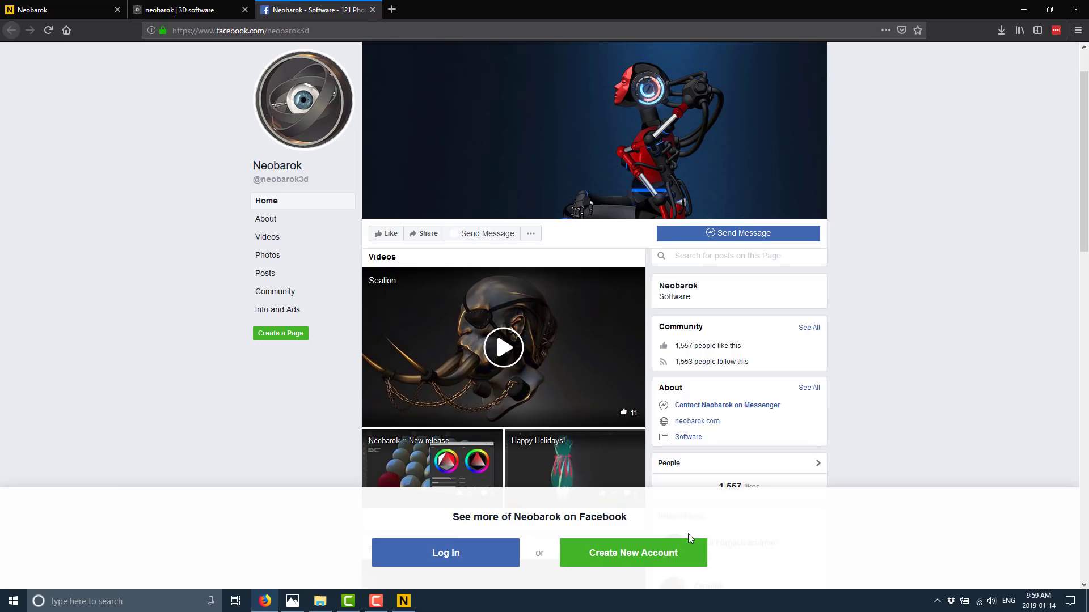
pyautogui.scroll(-3, 469, 394)
pyautogui.scroll(-8, 468, 389)
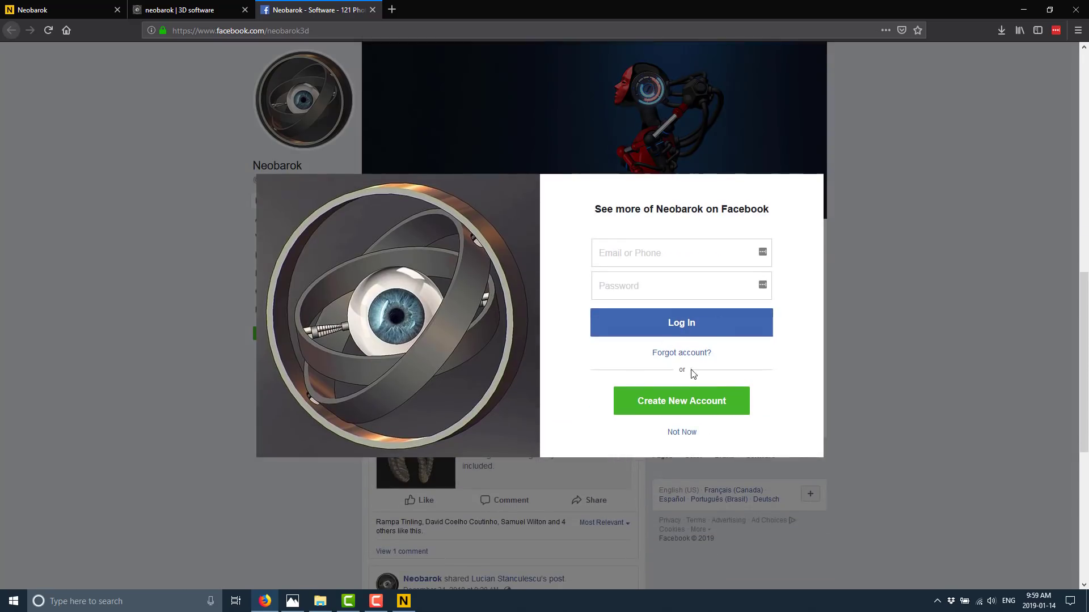
pyautogui.click(686, 435)
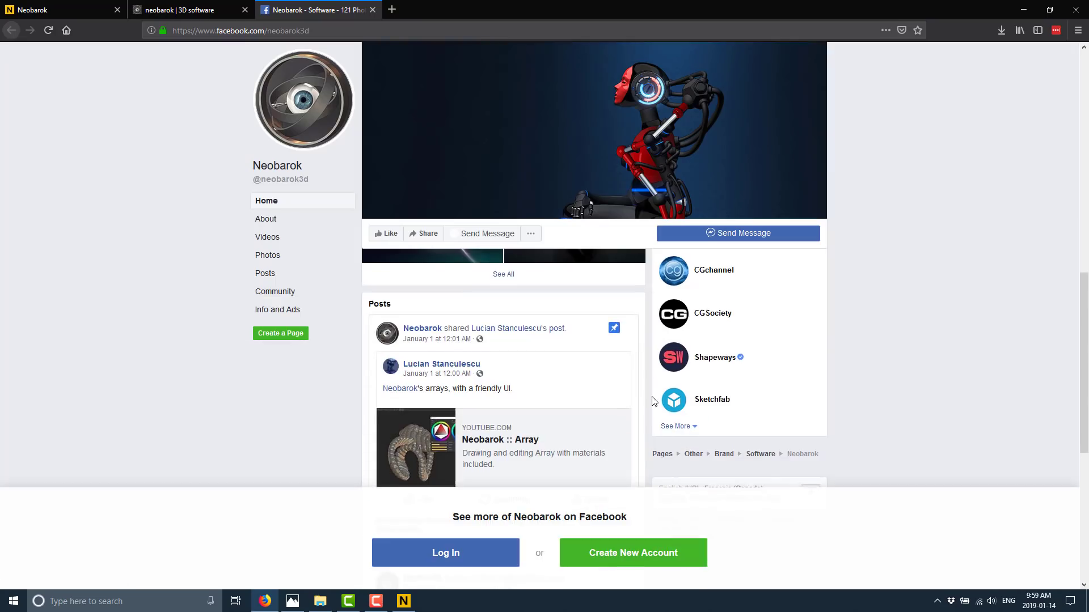
# Browse further down the Facebook posts, then return to the neobarok.com Download section
pyautogui.scroll(-1, 653, 400)
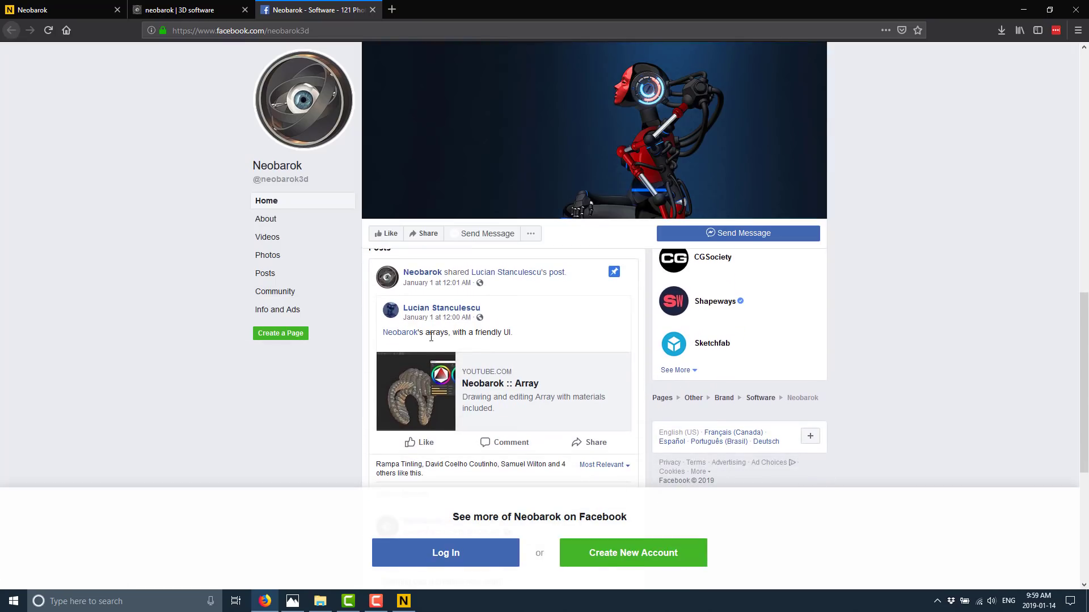
pyautogui.scroll(-3, 516, 376)
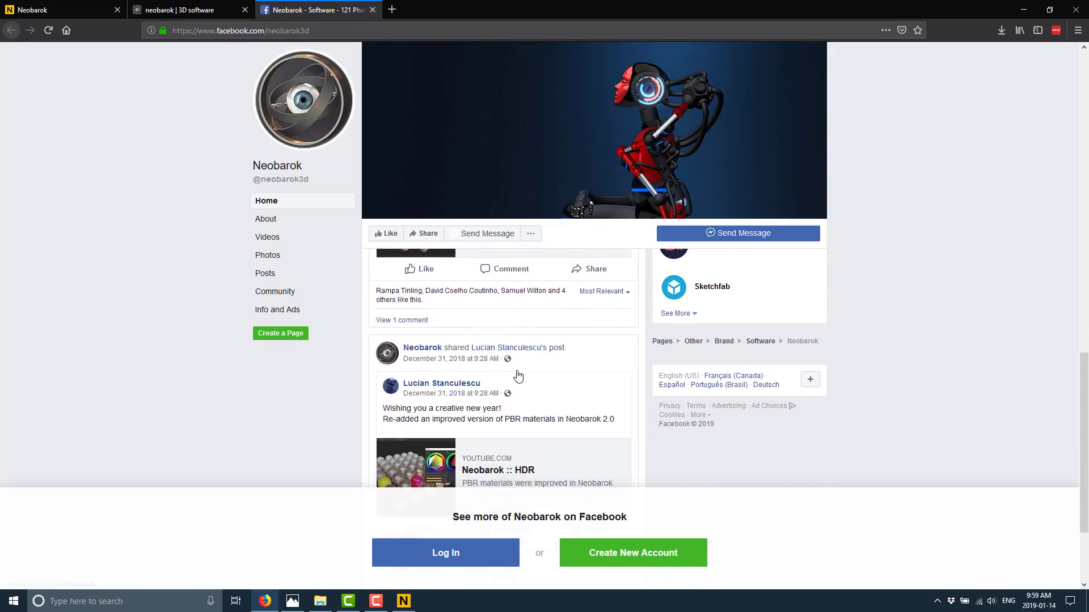
pyautogui.scroll(-1, 517, 375)
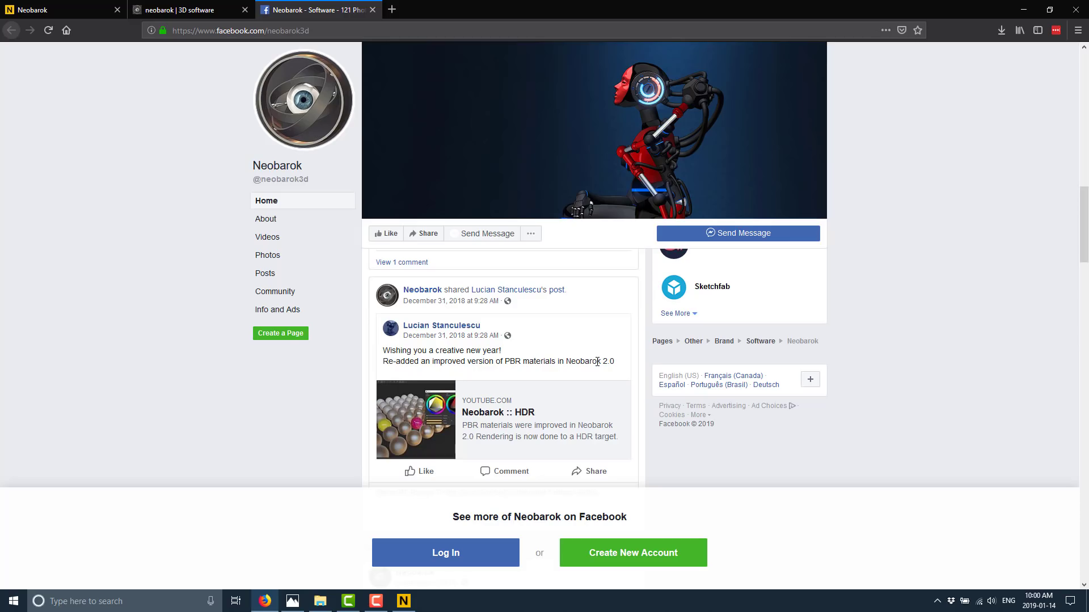
pyautogui.click(54, 10)
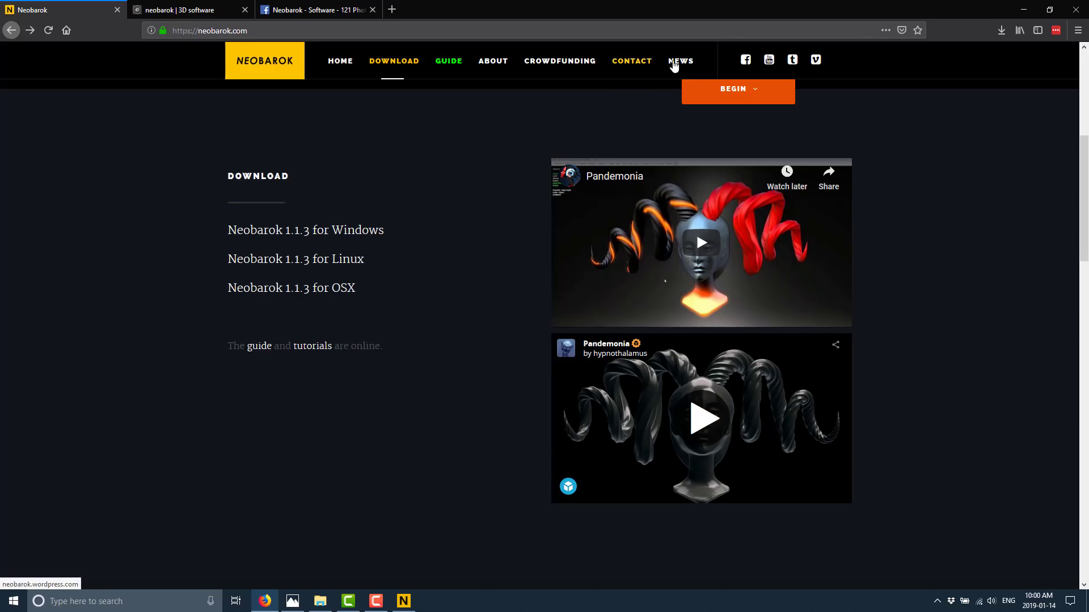
# Open another Neobarok blog tab from NEWS, then switch to the Facebook page tab
pyautogui.click(675, 62)
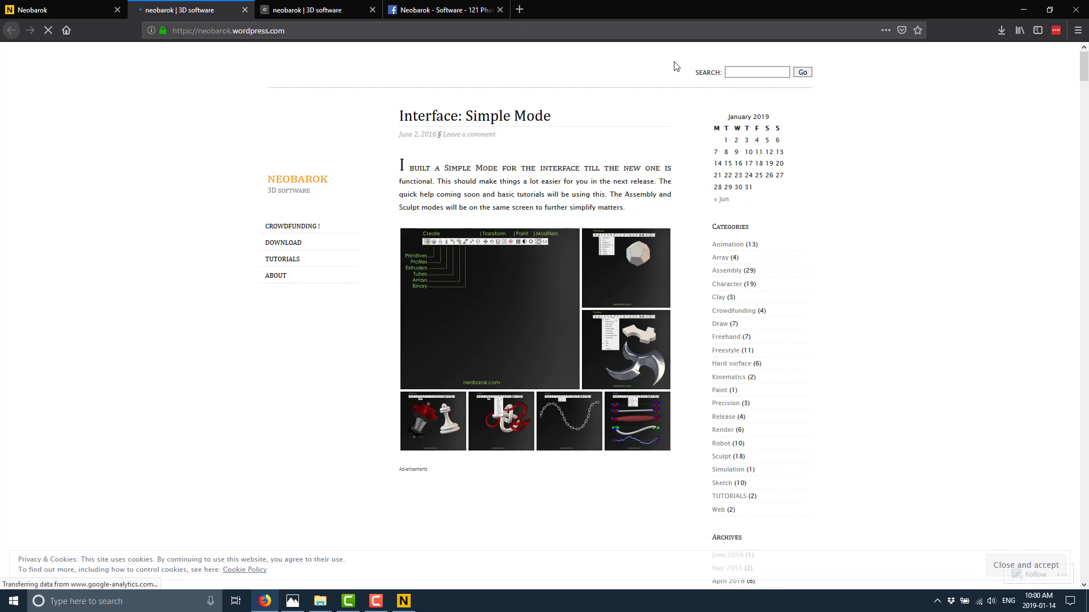
pyautogui.click(412, 8)
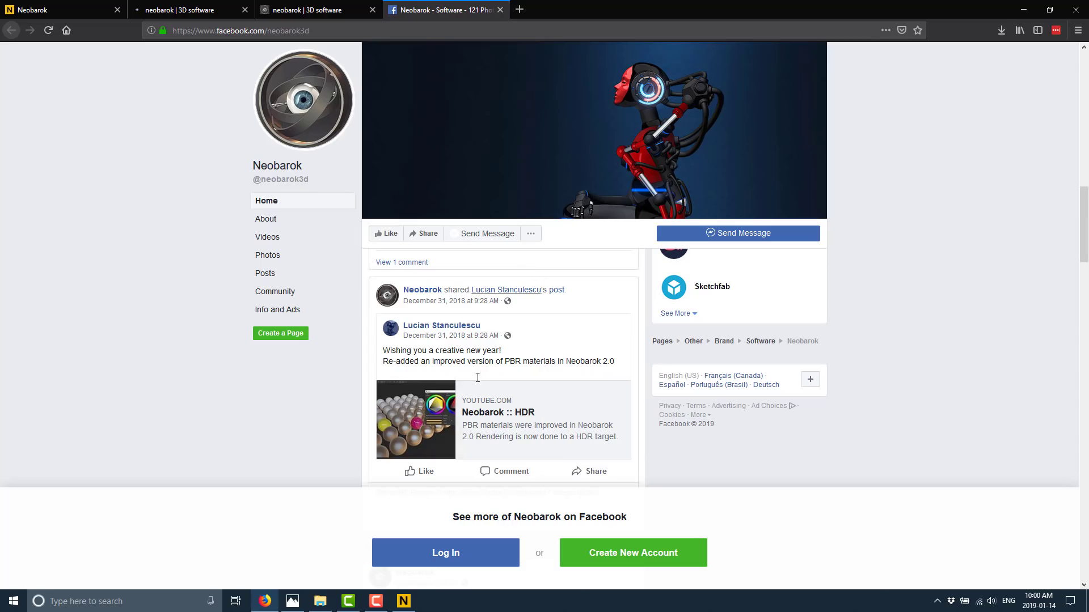
# View the pinned array post on Facebook, then switch back to the neobarok.com Download section
pyautogui.scroll(5, 765, 457)
pyautogui.scroll(-4, 769, 444)
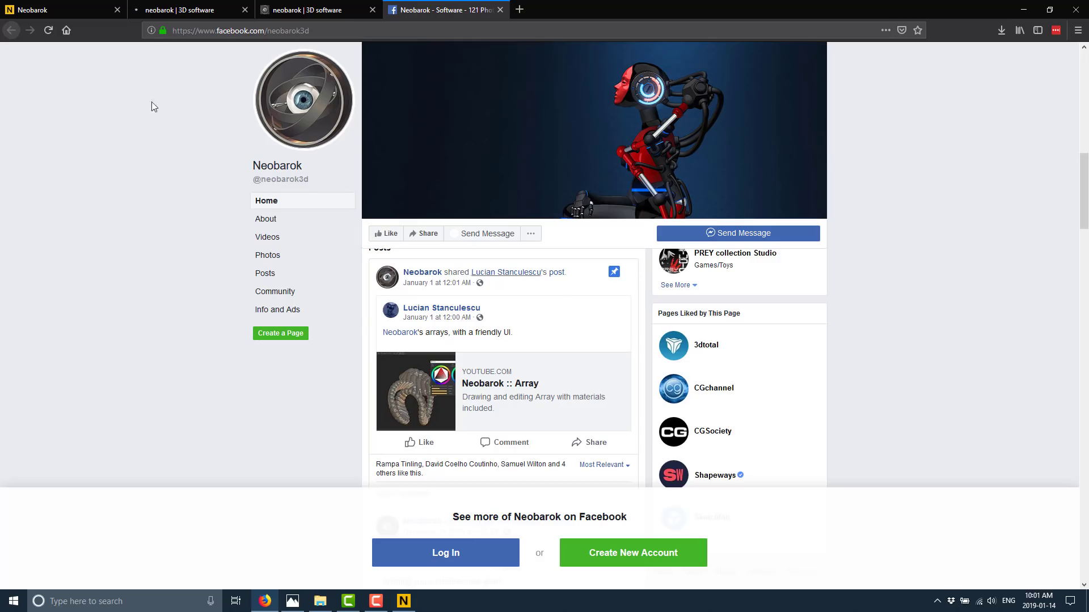
pyautogui.click(80, 12)
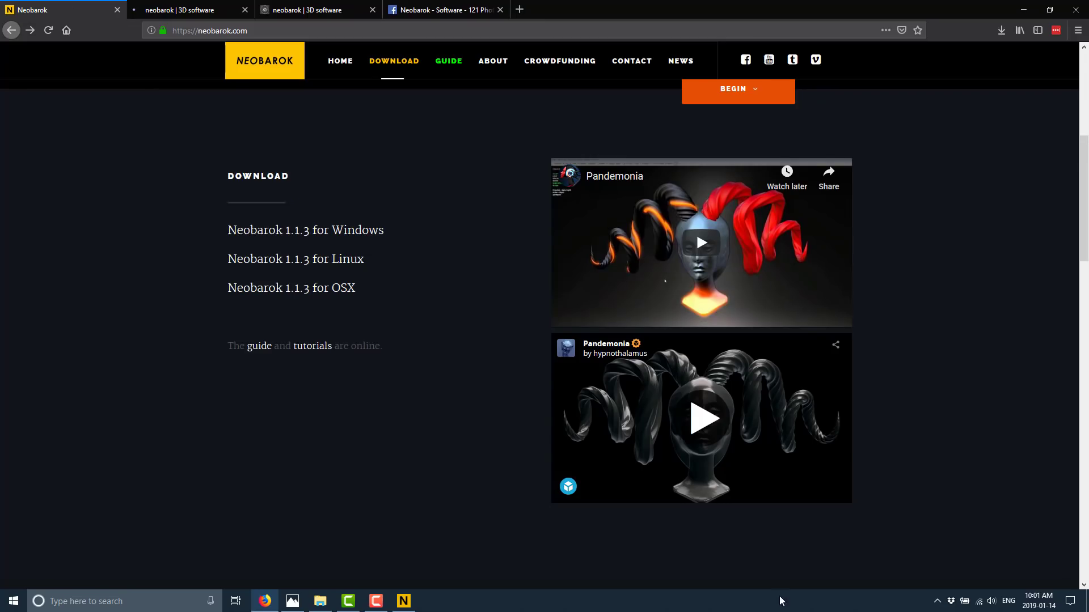
# Scroll neobarok.com up to the 'Create Assemble Sculpt' hero banner with the sculpted head
pyautogui.scroll(2, 775, 561)
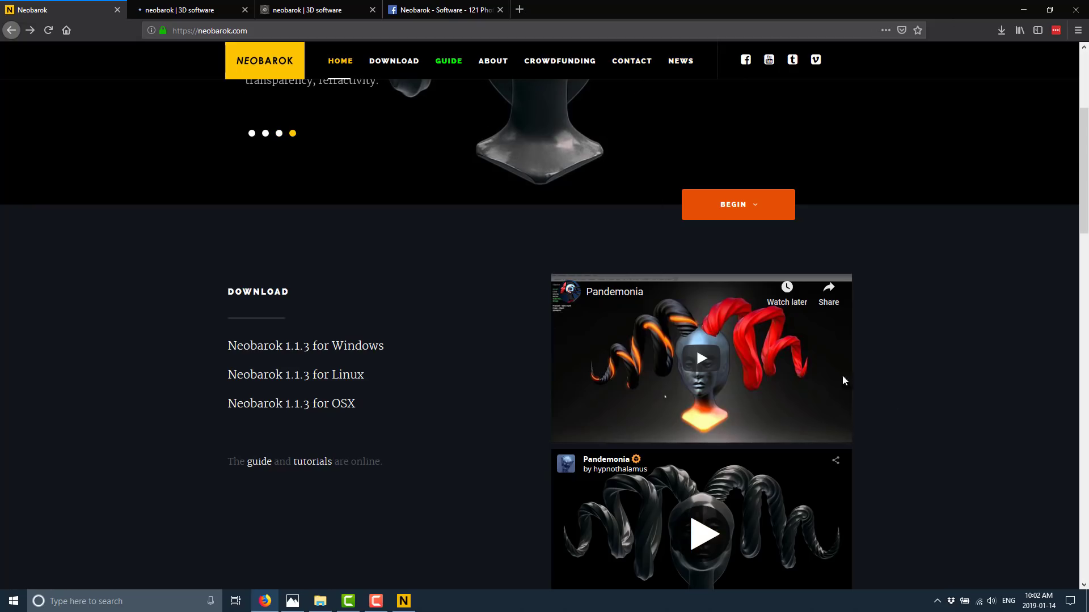
pyautogui.scroll(4, 435, 416)
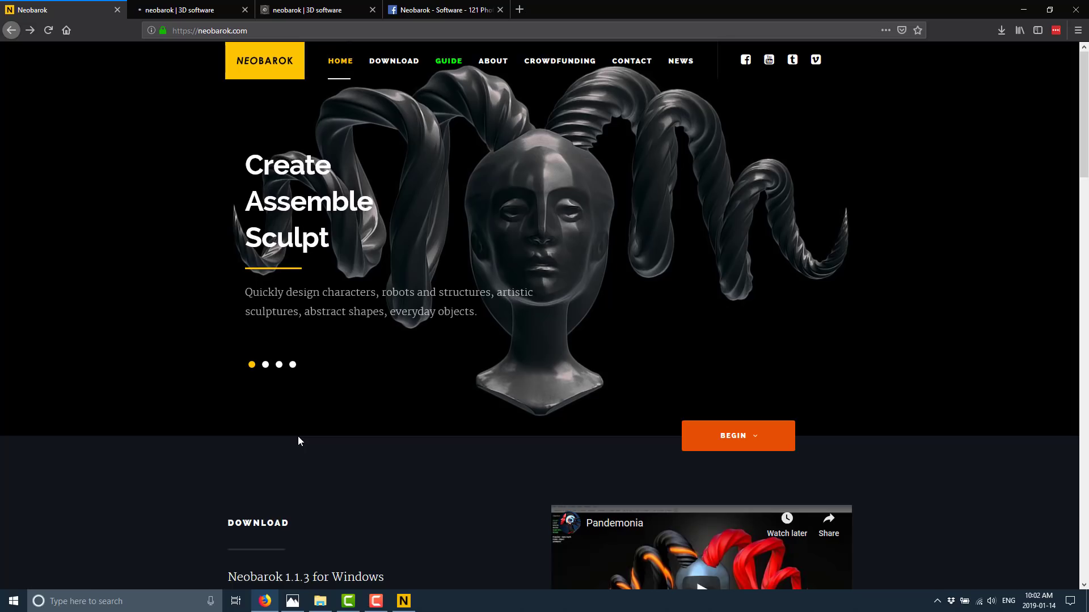
# Switch to Neobarok, orbit around the blue mirrored sculpt, and return to IDLE
pyautogui.click(404, 601)
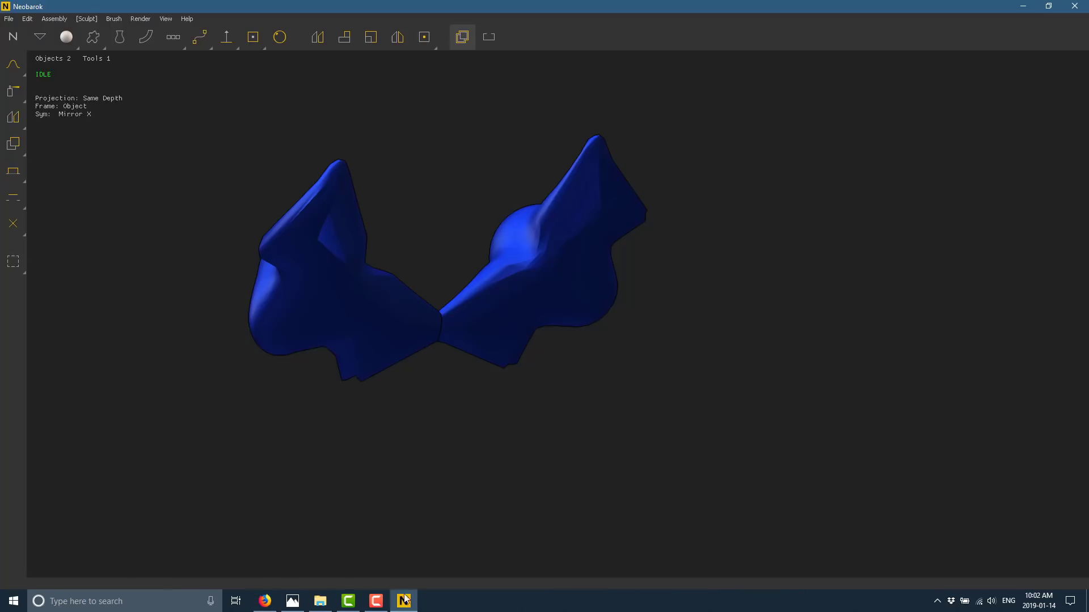
pyautogui.moveTo(474, 430)
pyautogui.mouseDown(button='right')
pyautogui.moveTo(421, 348)
pyautogui.moveTo(441, 422)
pyautogui.moveTo(505, 447)
pyautogui.moveTo(635, 465)
pyautogui.moveTo(516, 481)
pyautogui.mouseUp(button='right')
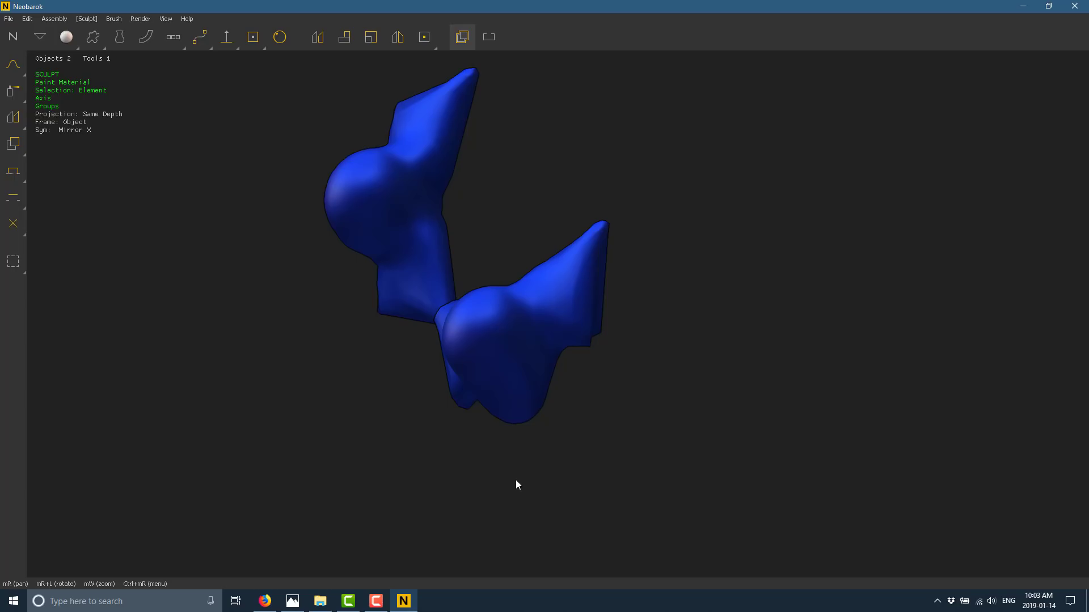
pyautogui.press('Escape')
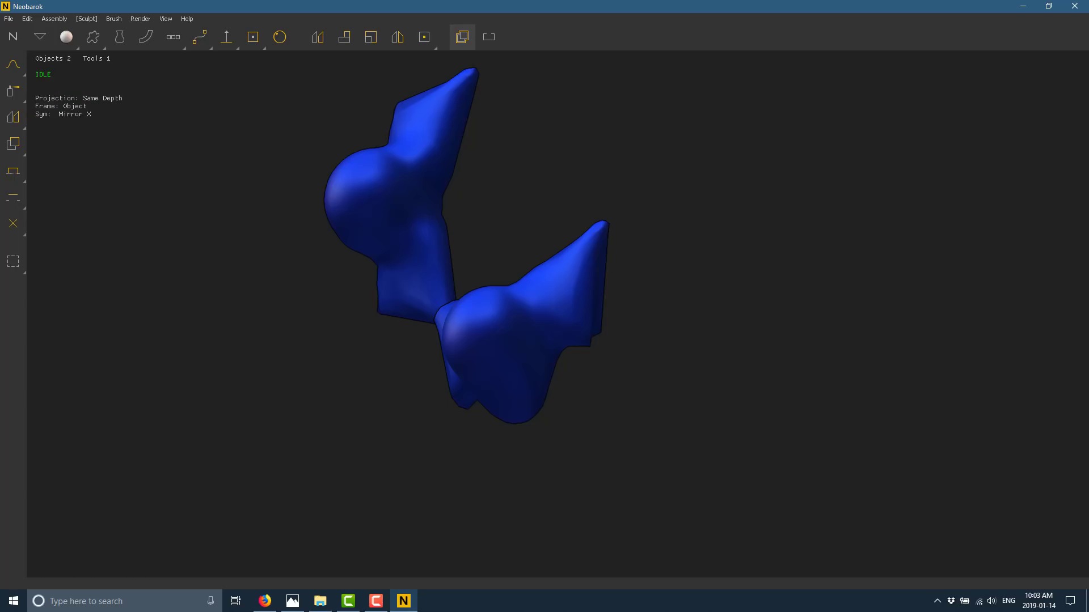